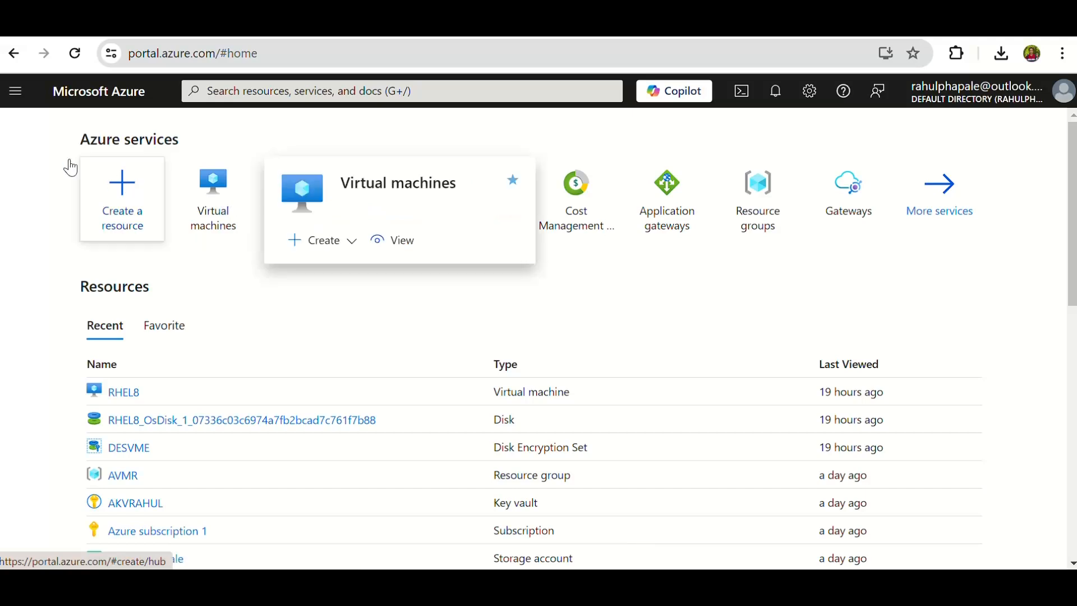
Open the Disks settings of the RHEL8 virtual machine.
click(210, 188)
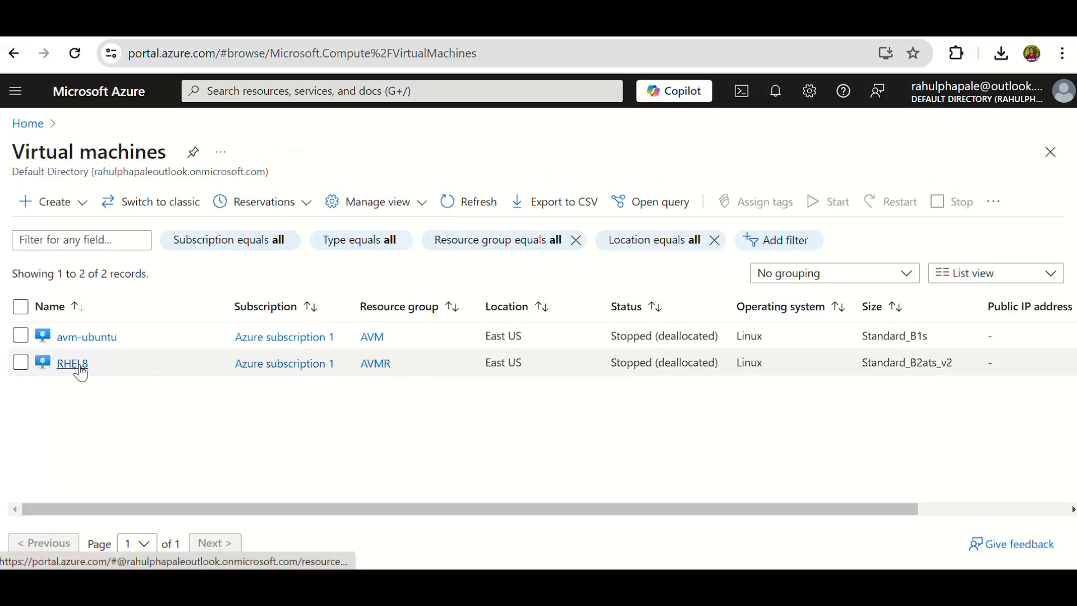
click(80, 368)
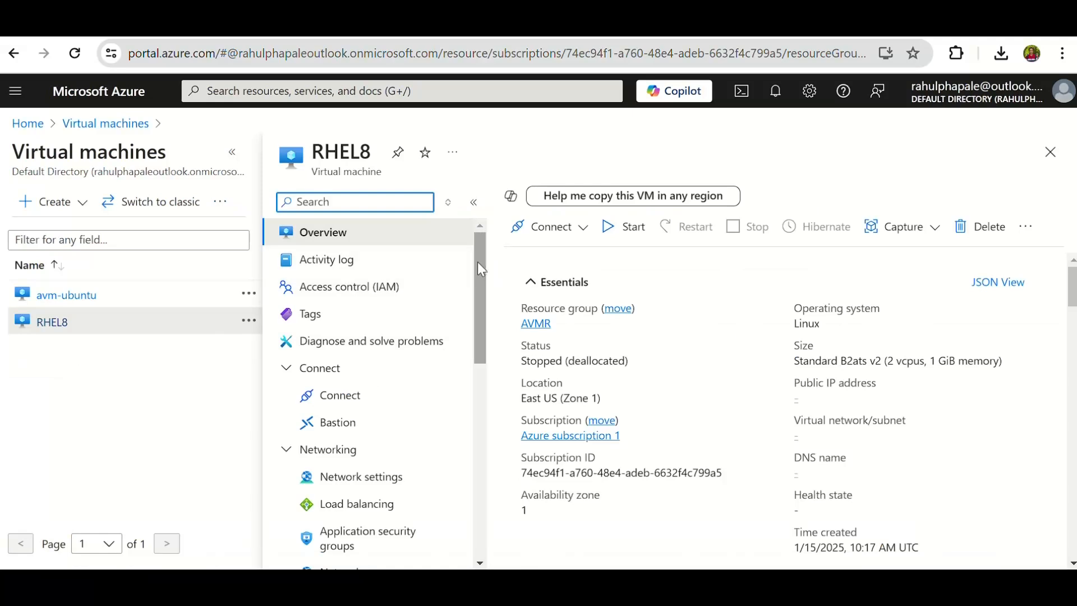
drag(484, 262, 481, 348)
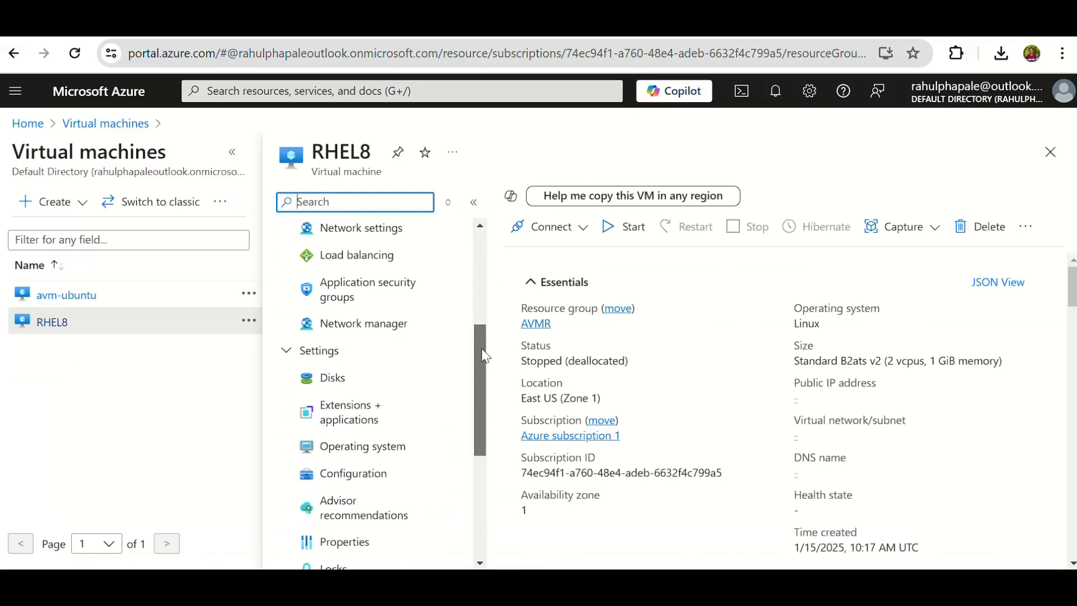
click(338, 379)
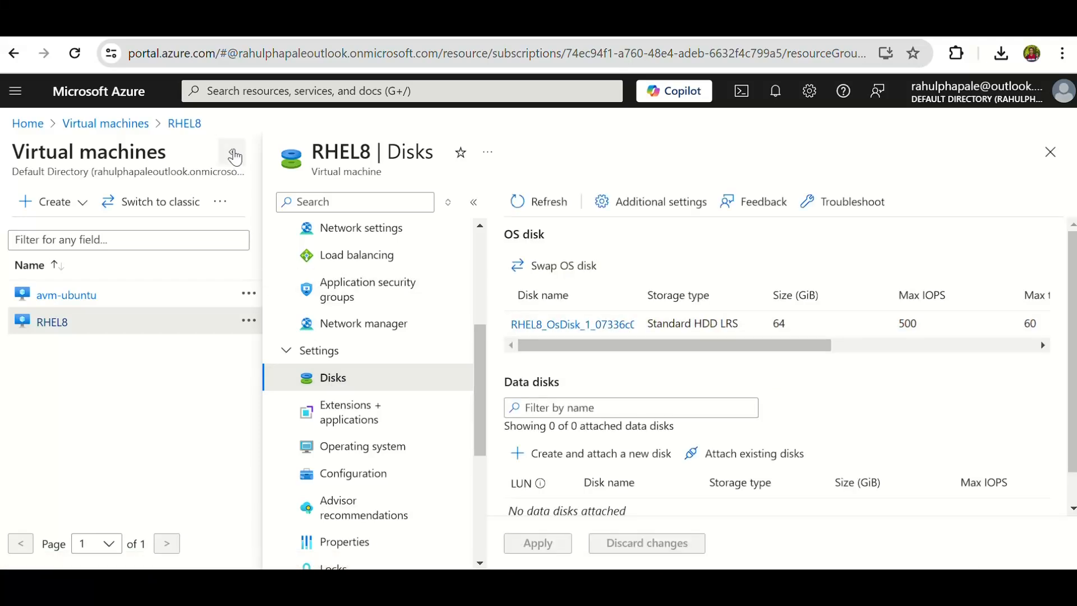
Hide the virtual machine list and examine the OS disk's encryption type in the disk table.
click(232, 152)
drag(503, 346, 811, 330)
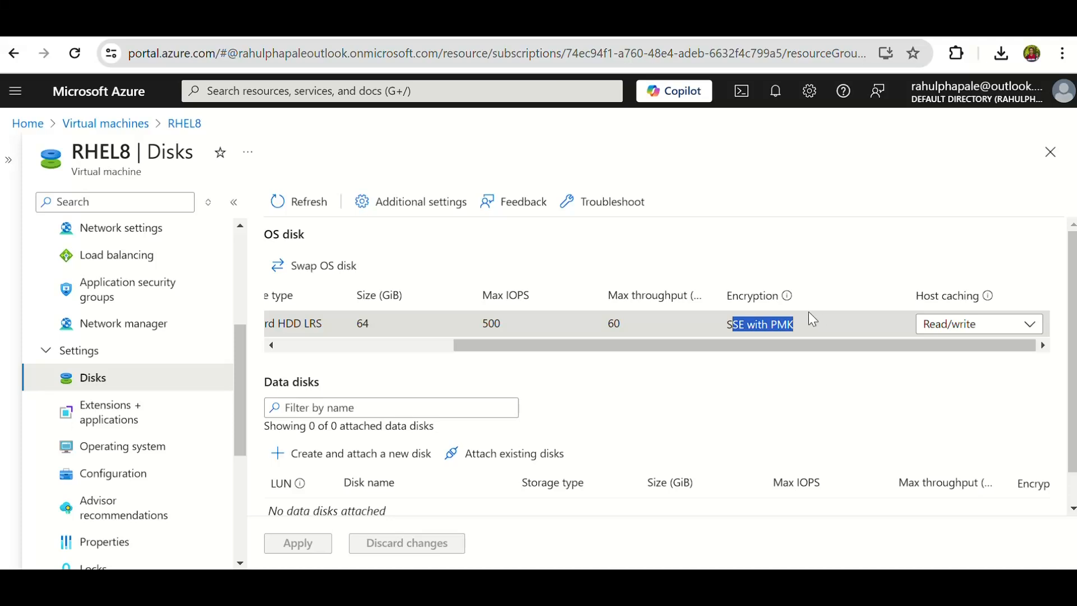
drag(799, 329, 721, 330)
click(787, 249)
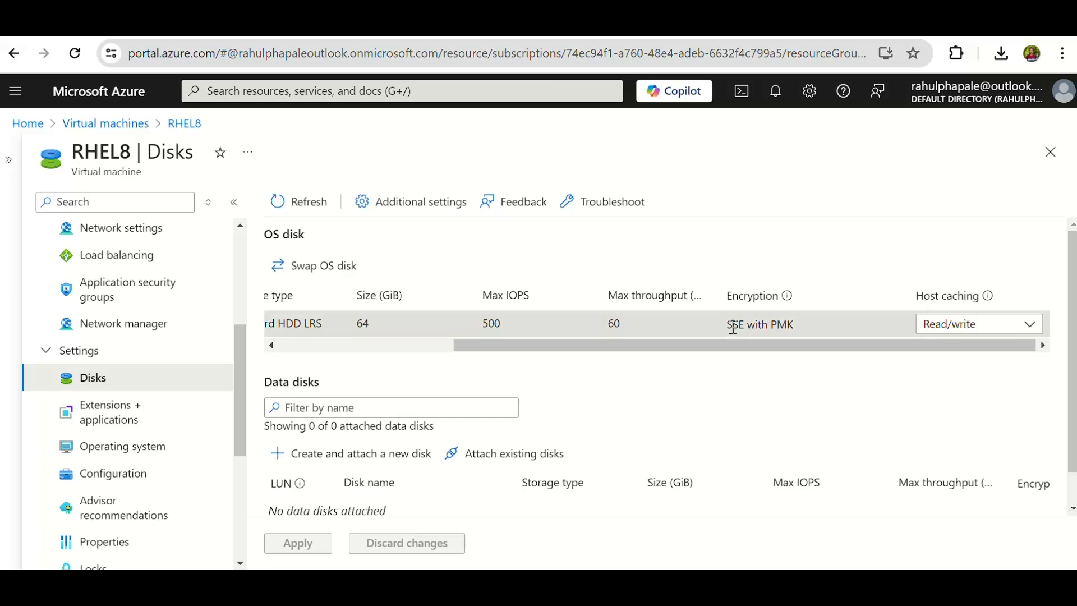
double_click(776, 325)
click(808, 380)
drag(799, 326, 725, 326)
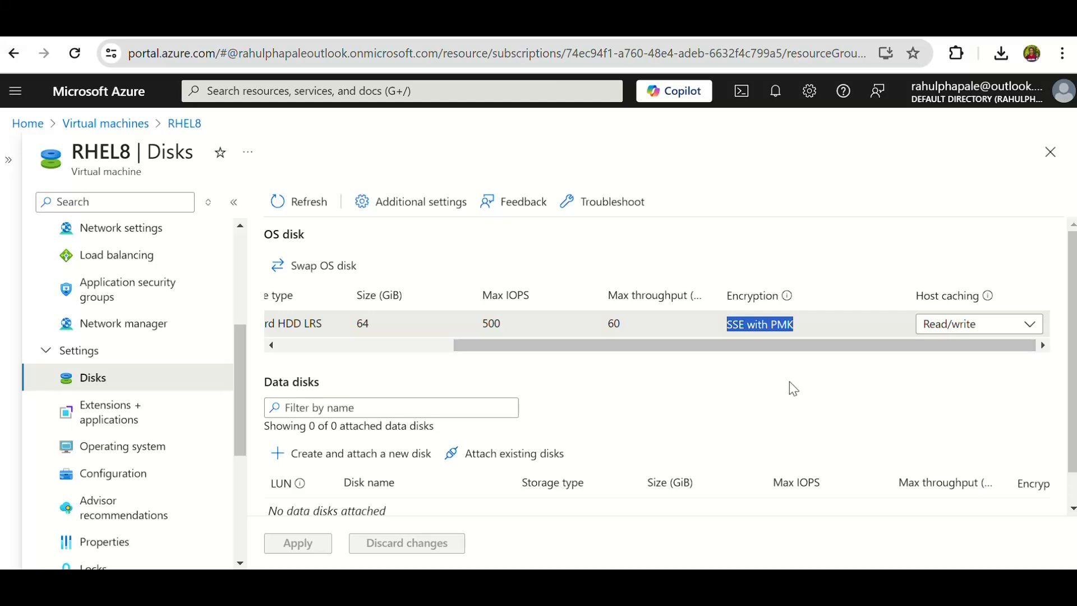
click(711, 332)
drag(491, 349, 311, 359)
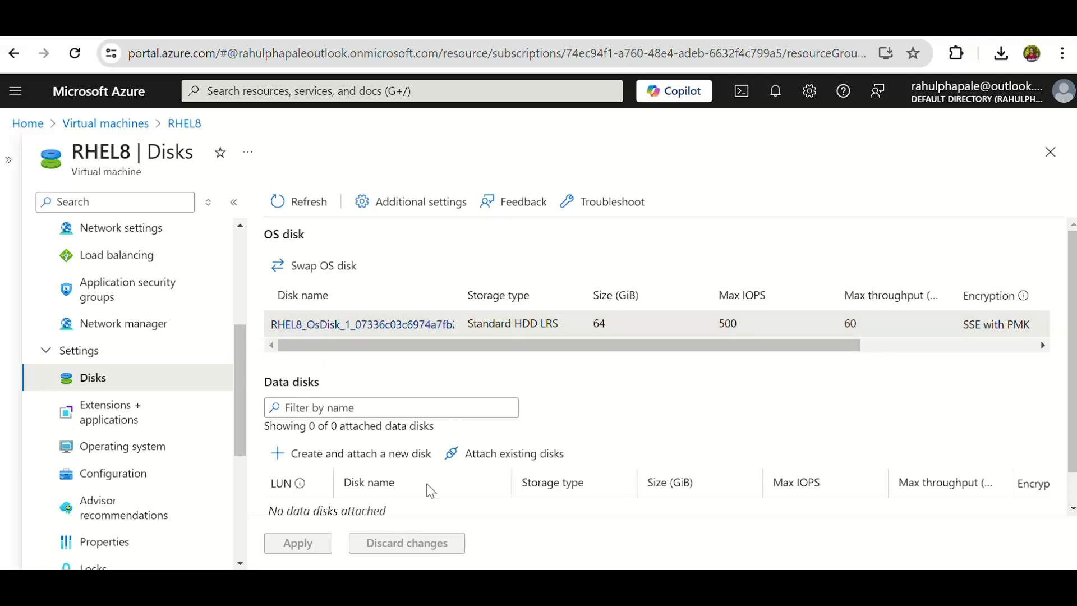
drag(818, 347, 944, 345)
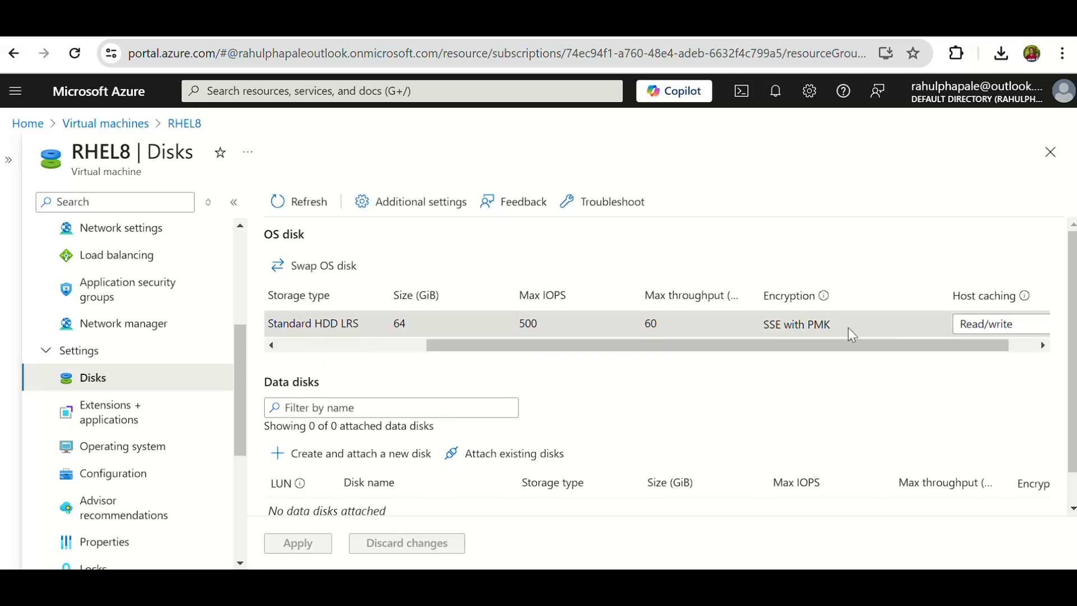
drag(830, 345, 435, 339)
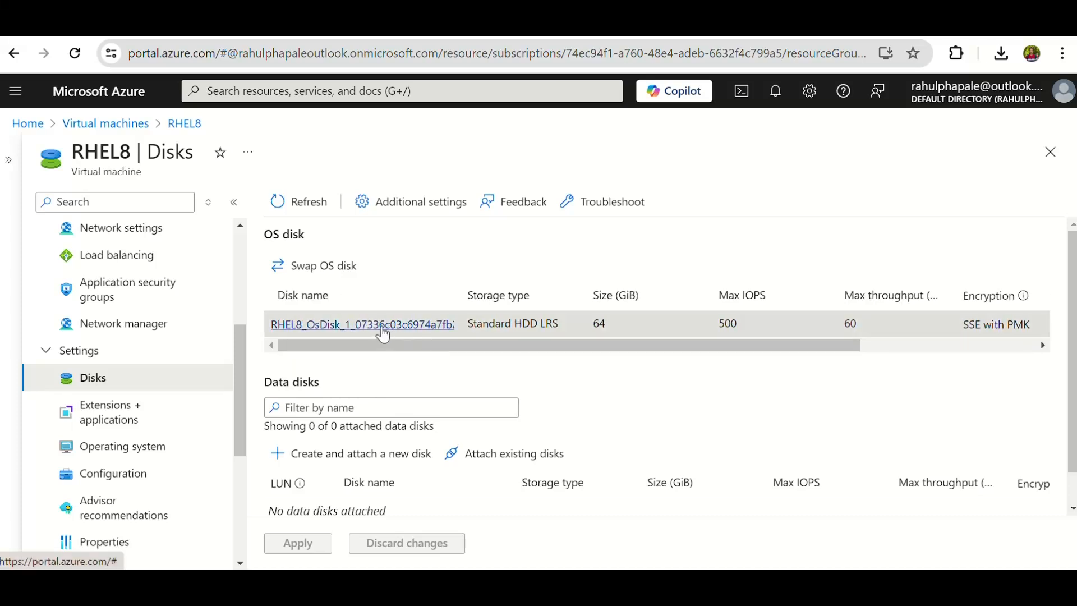
Set the RHEL8 OS disk's key management to the customer-managed key set DESVME, save the change and dismiss the notification.
click(383, 331)
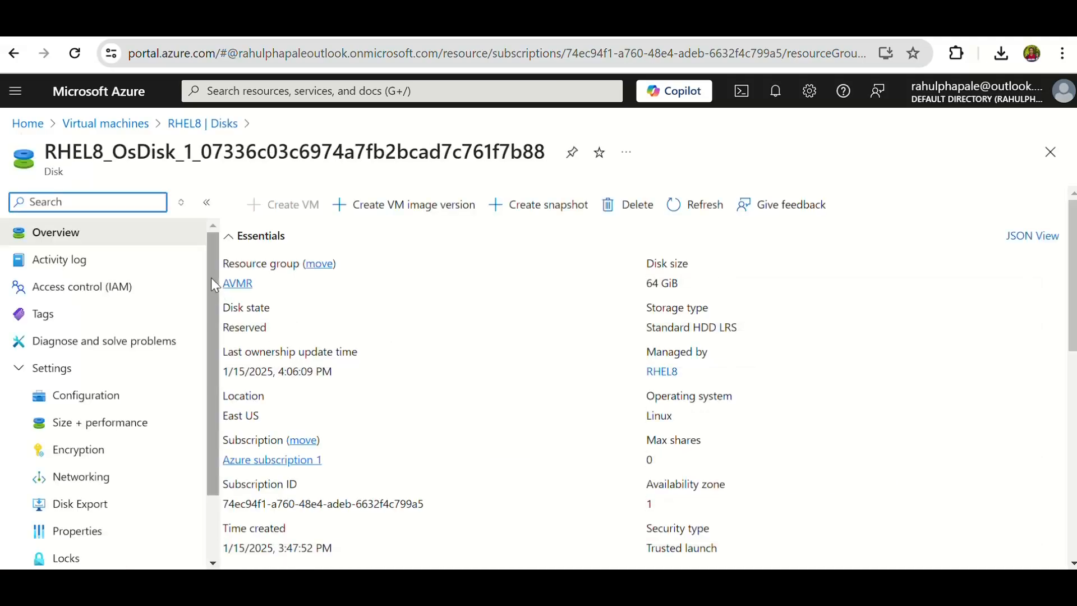
click(66, 456)
click(66, 461)
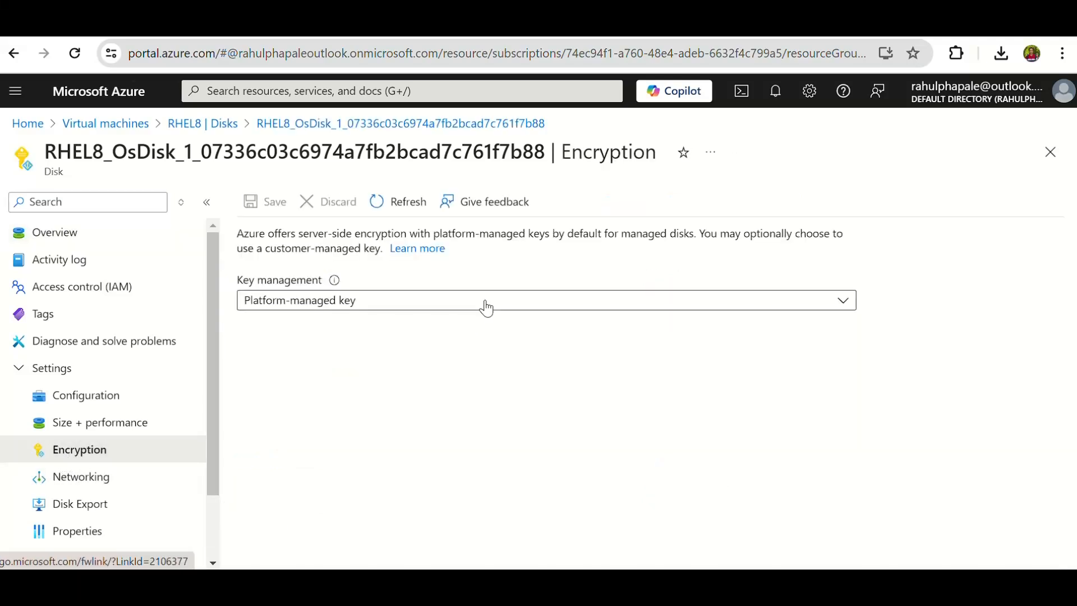
click(488, 305)
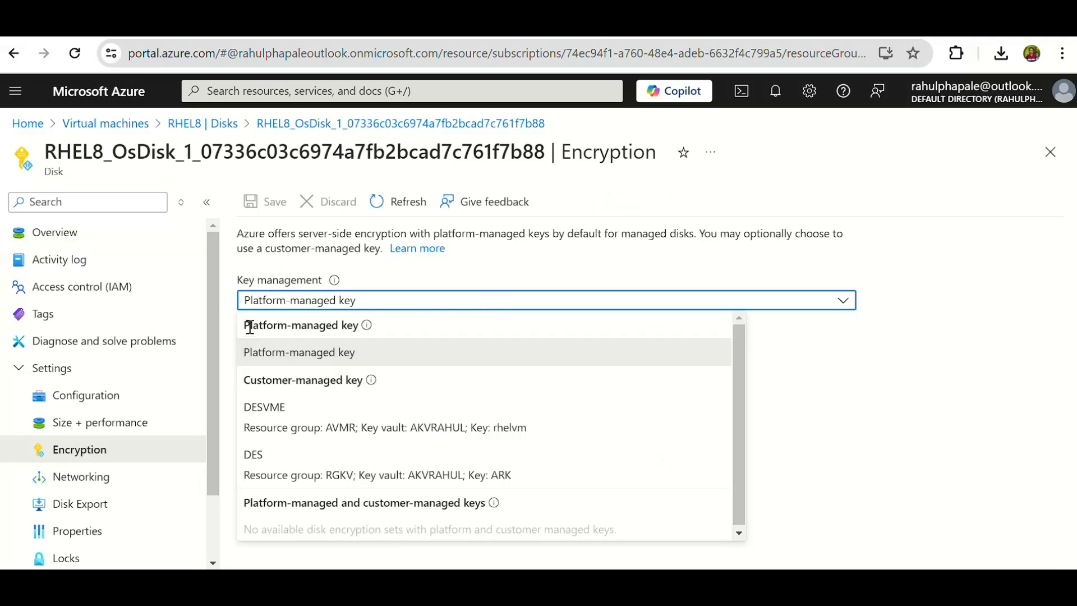
drag(250, 379, 354, 382)
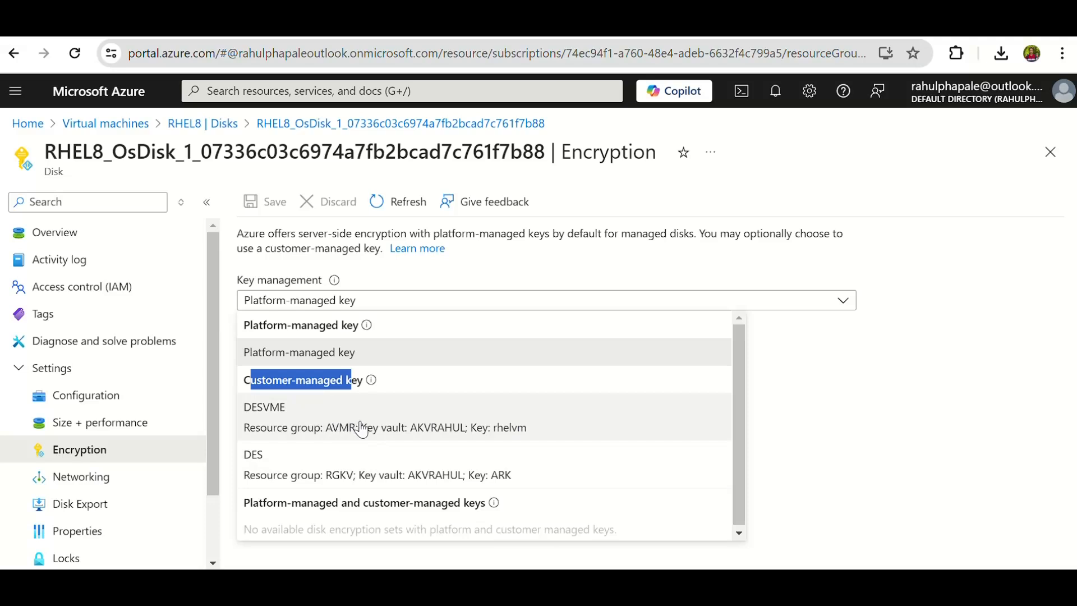
click(422, 426)
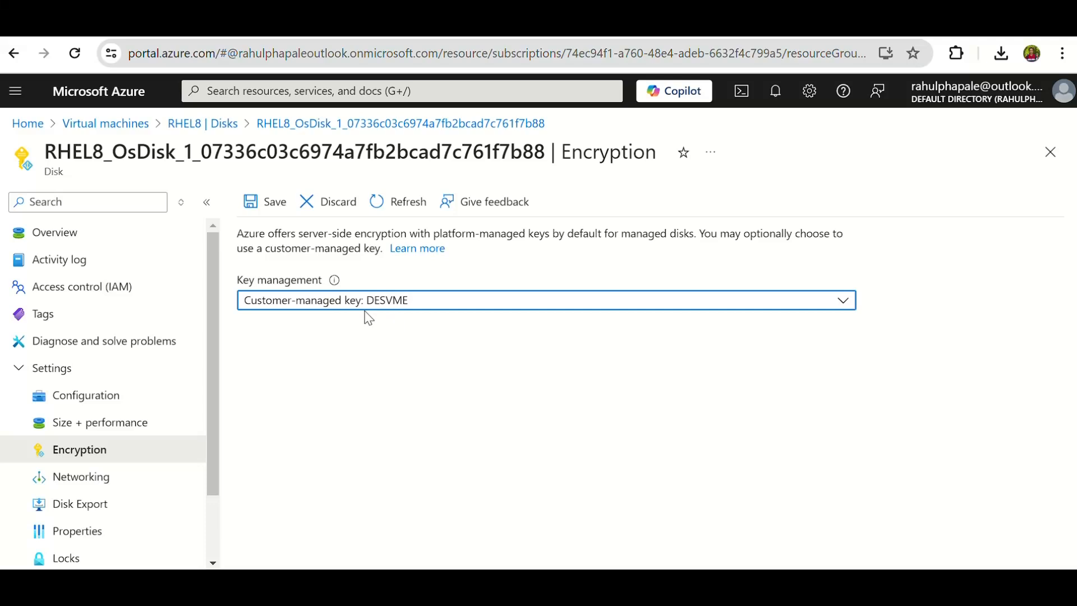
click(253, 207)
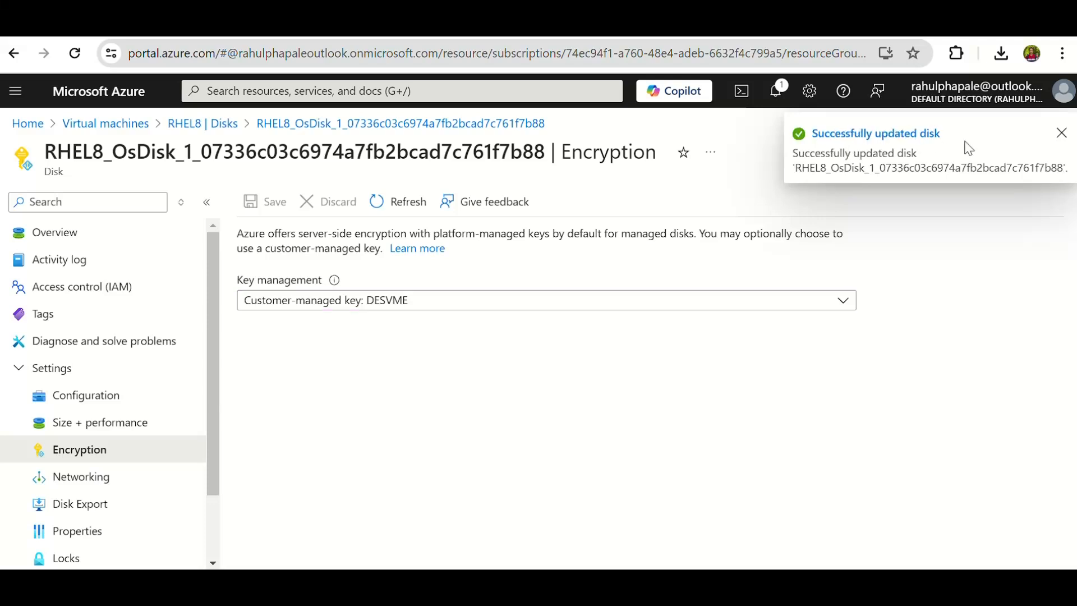
click(1062, 136)
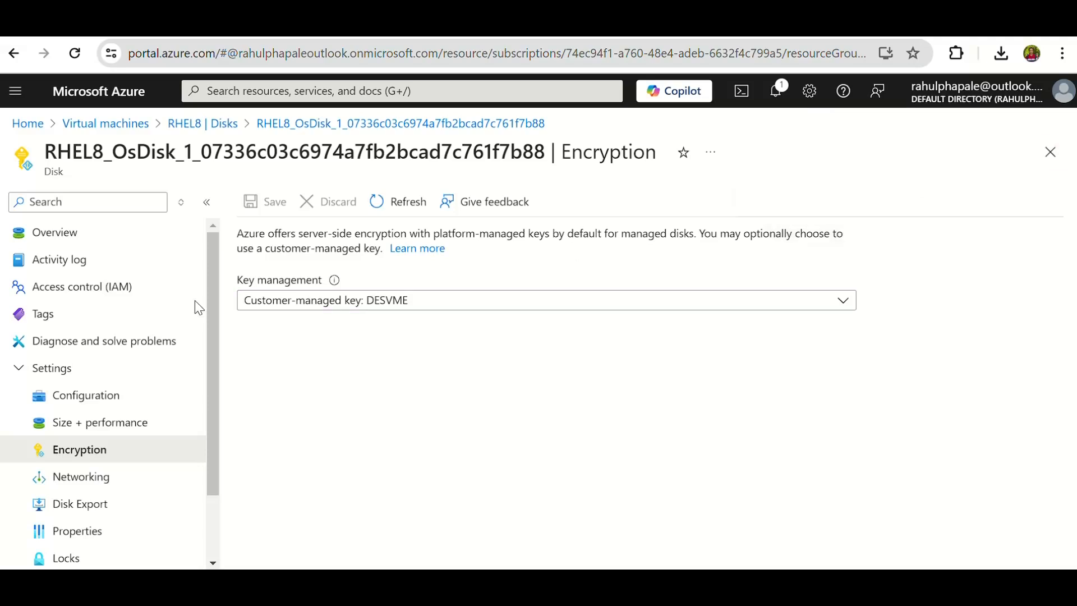
Review the OS disk's overview and encryption settings.
click(74, 240)
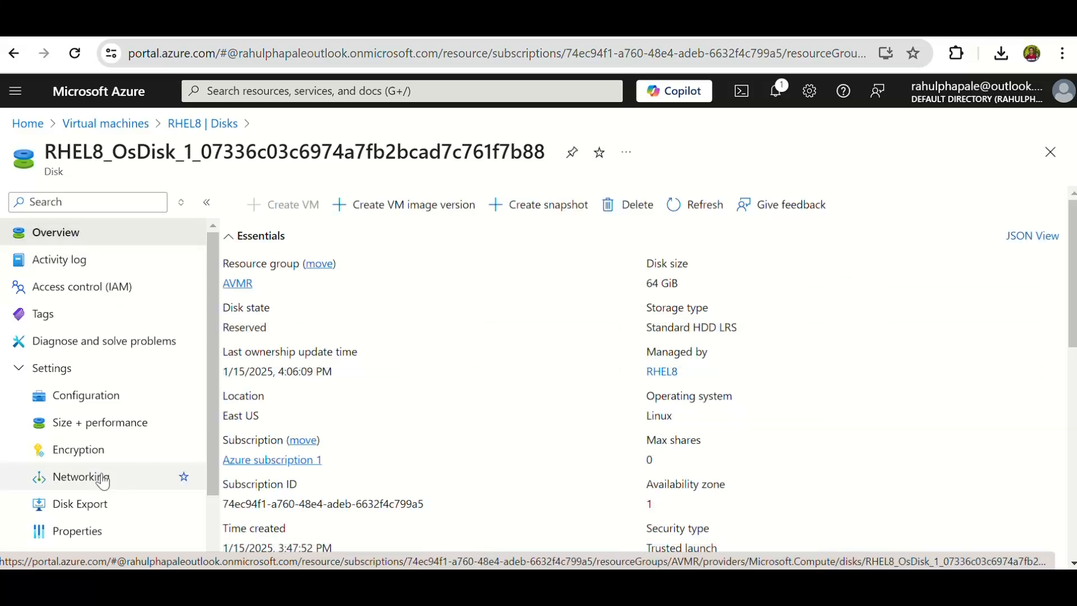
click(86, 458)
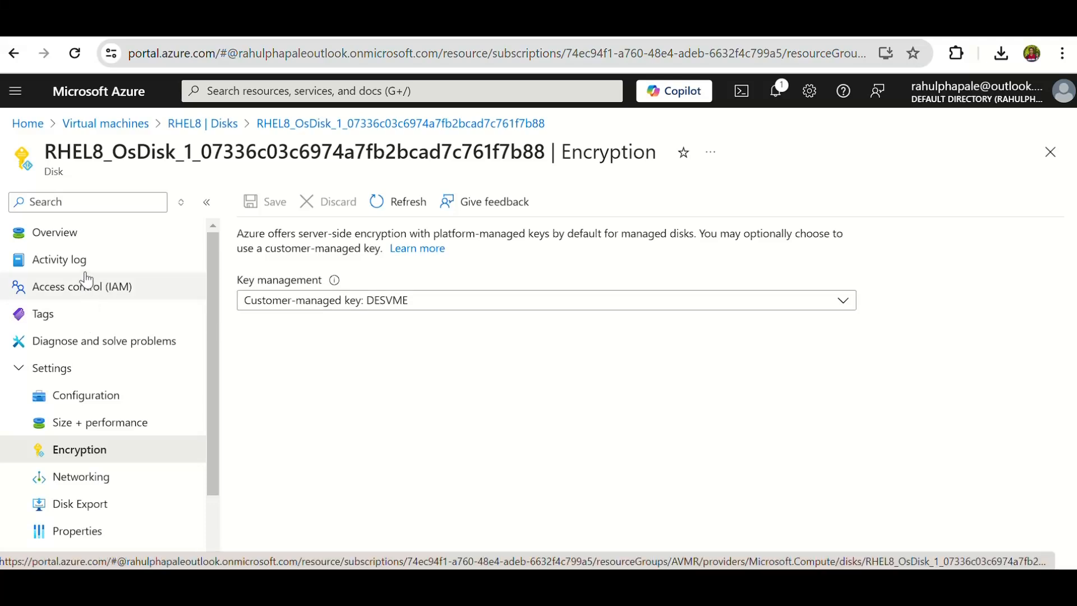
click(75, 244)
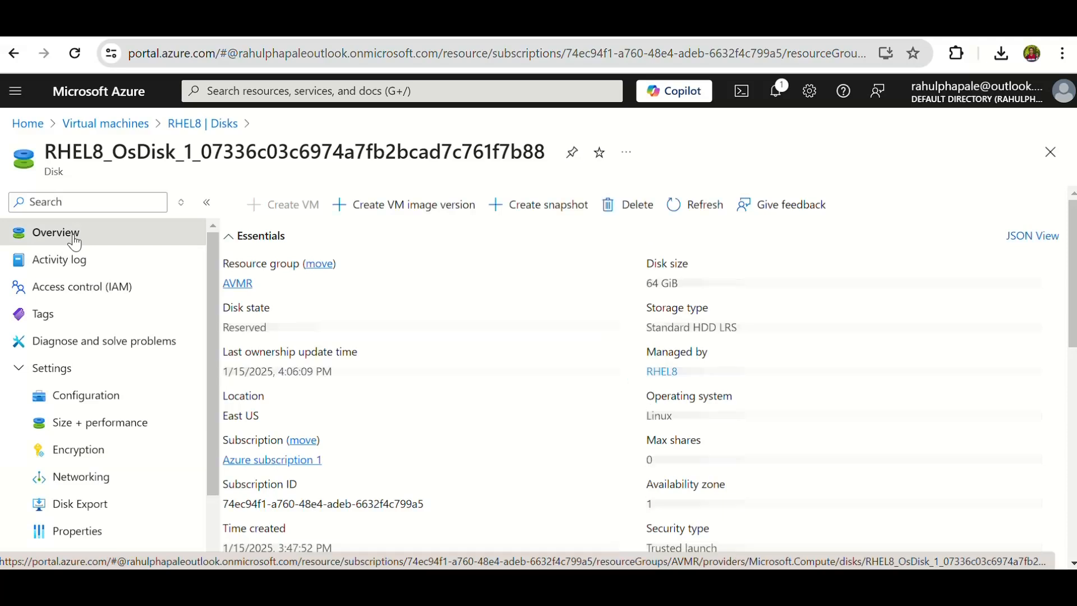
scroll(151, 337, down, 2)
scroll(127, 392, up, 2)
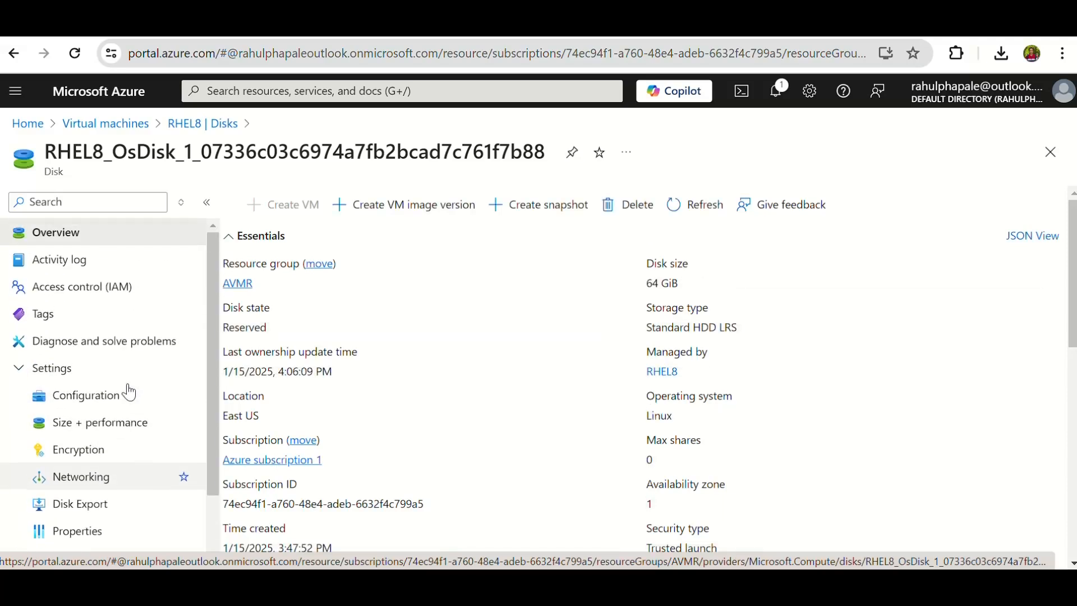
click(20, 368)
click(19, 368)
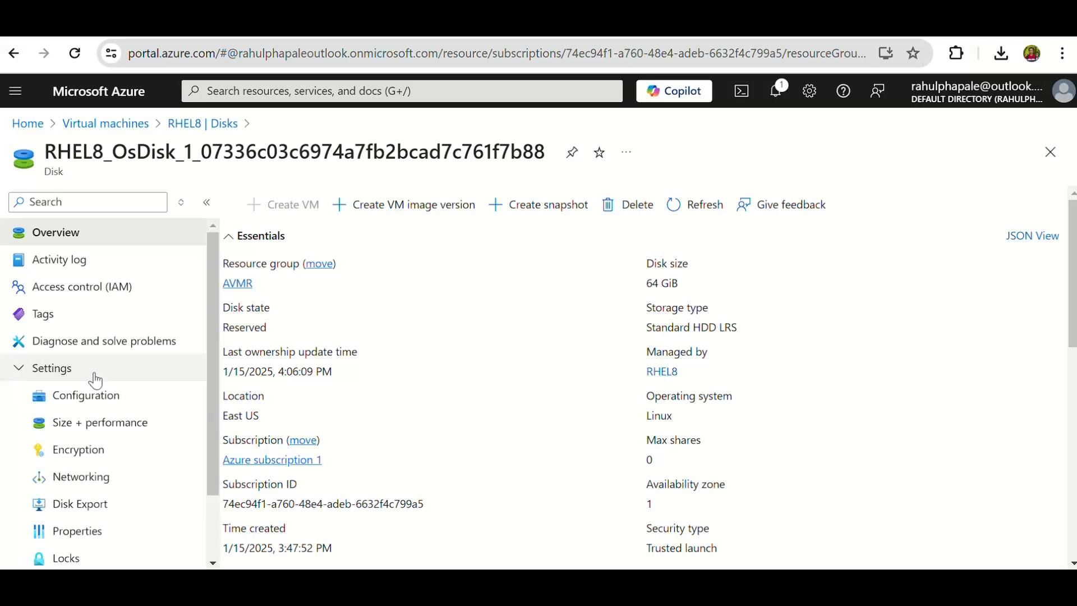
Return to the RHEL8 virtual machine's disks, refresh the data and check the OS disk's encryption type.
click(140, 125)
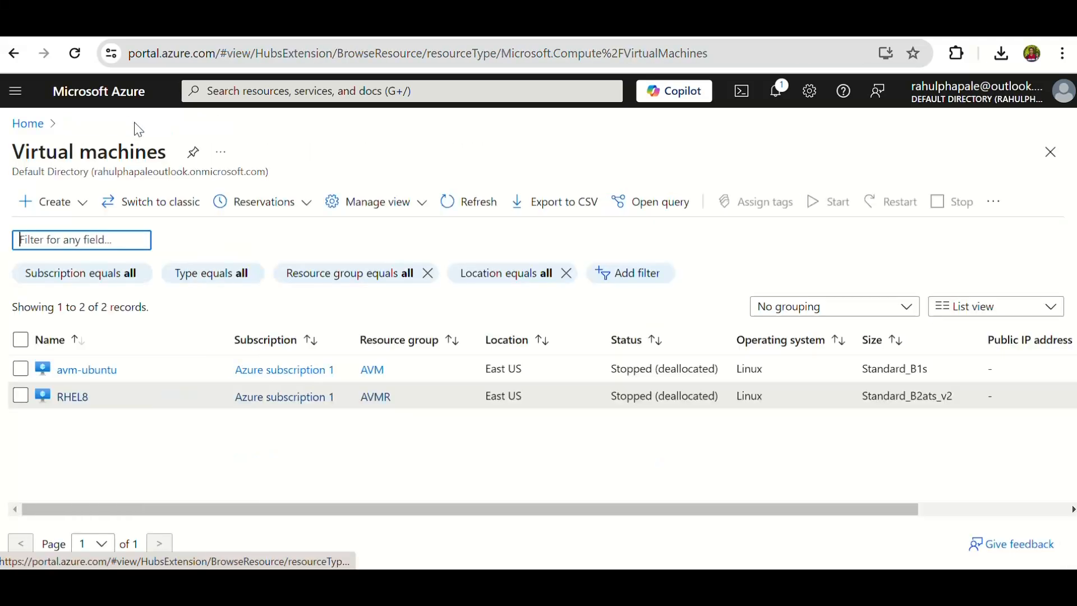
click(73, 364)
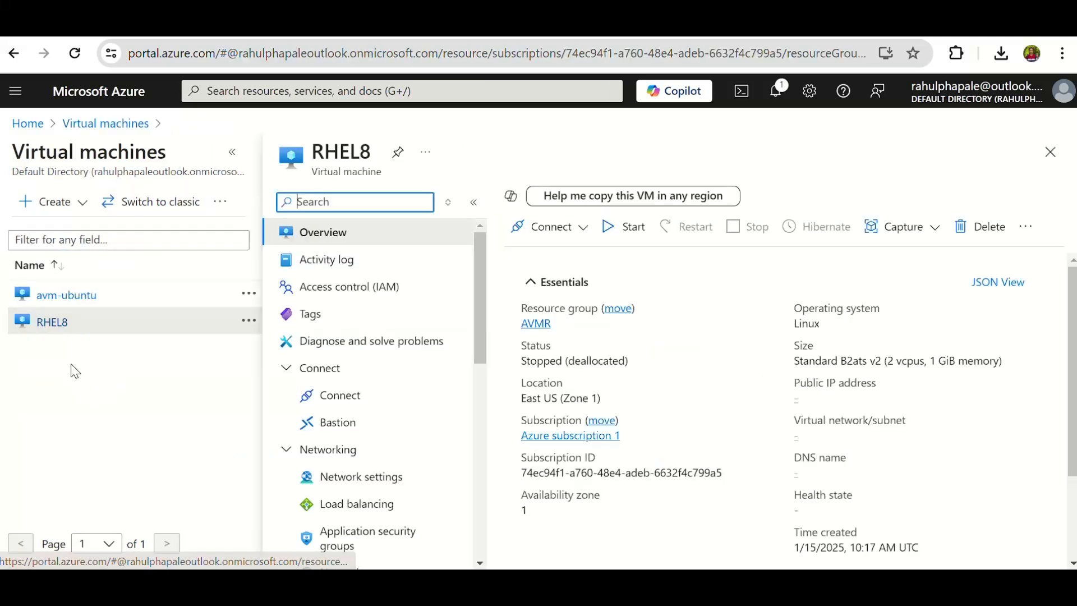
scroll(347, 404, down, 3)
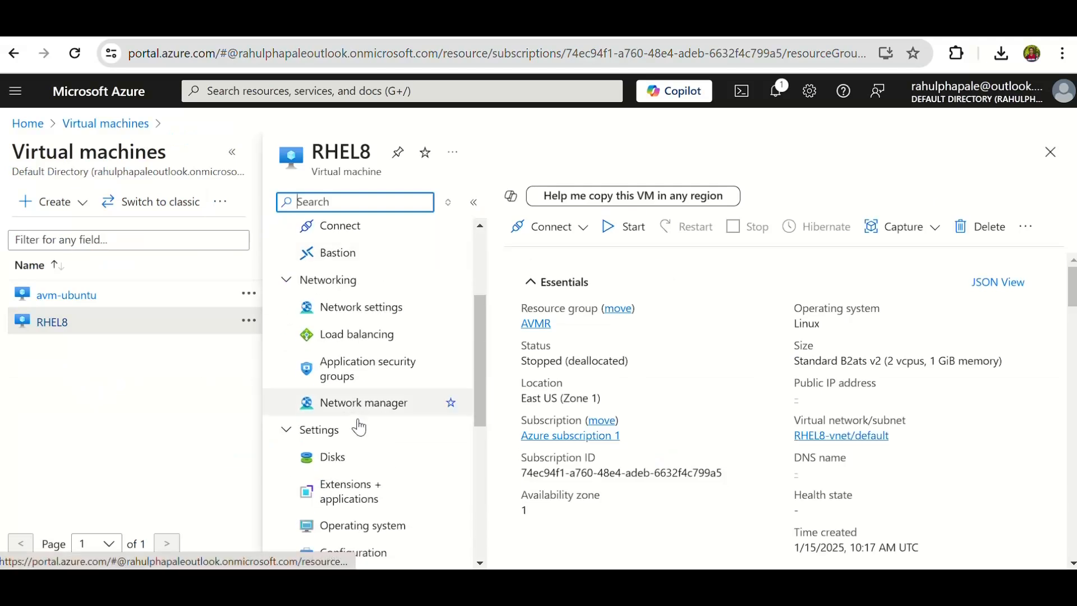
click(332, 463)
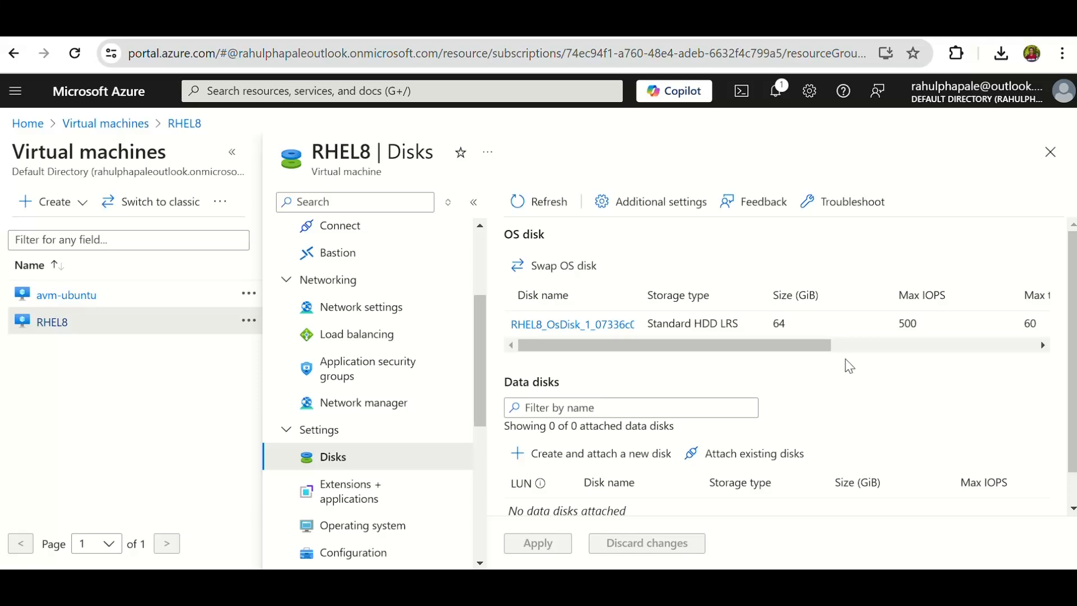
drag(791, 349, 966, 341)
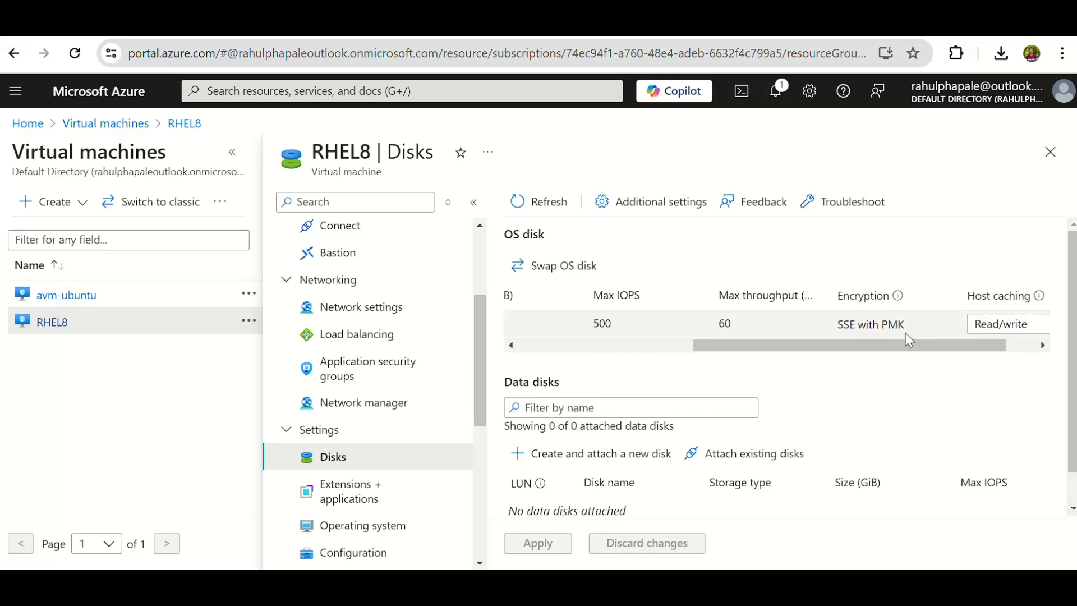
click(533, 203)
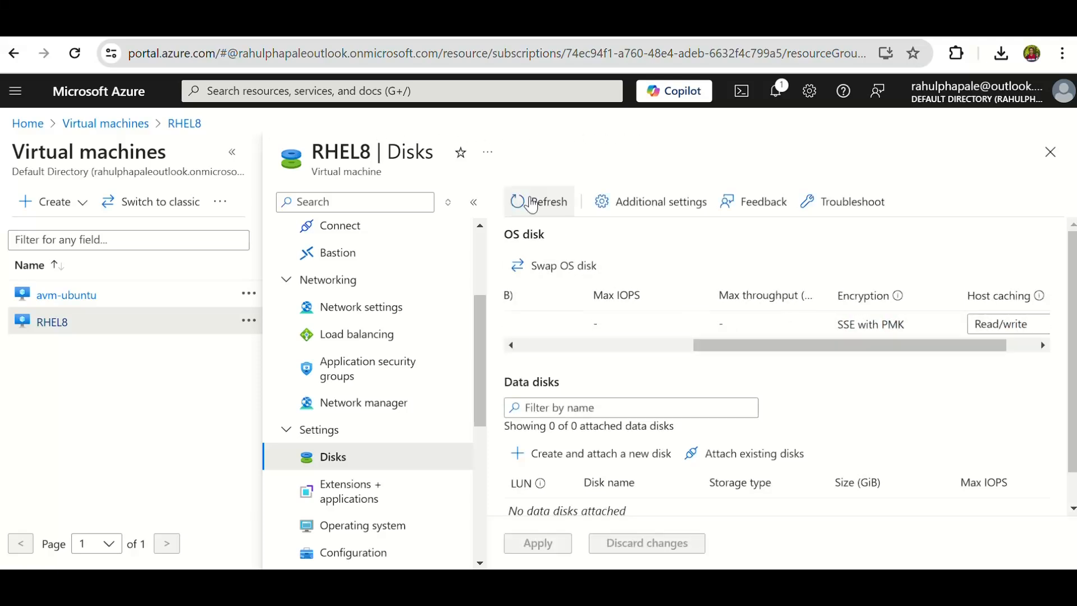
drag(911, 330, 838, 333)
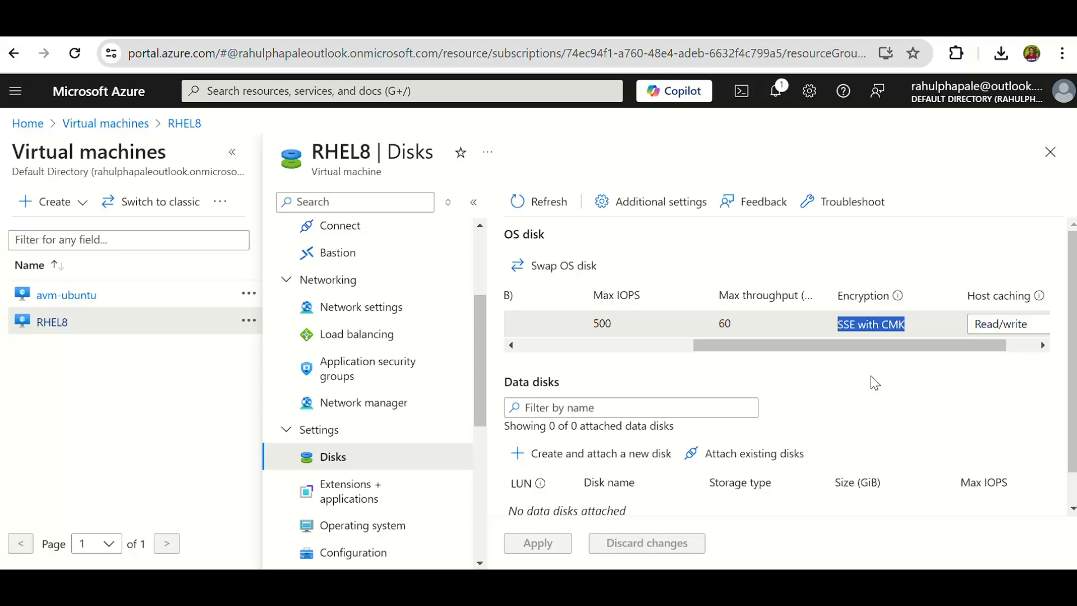
click(231, 152)
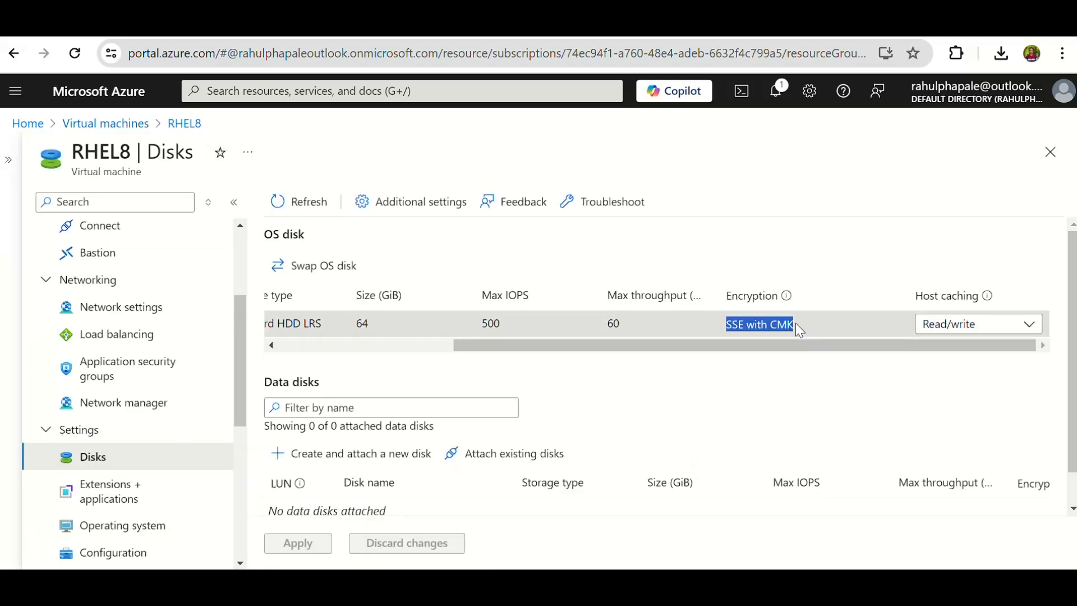
Return to the portal's home page, open Disk Encryption Sets and start creating a new set.
click(23, 126)
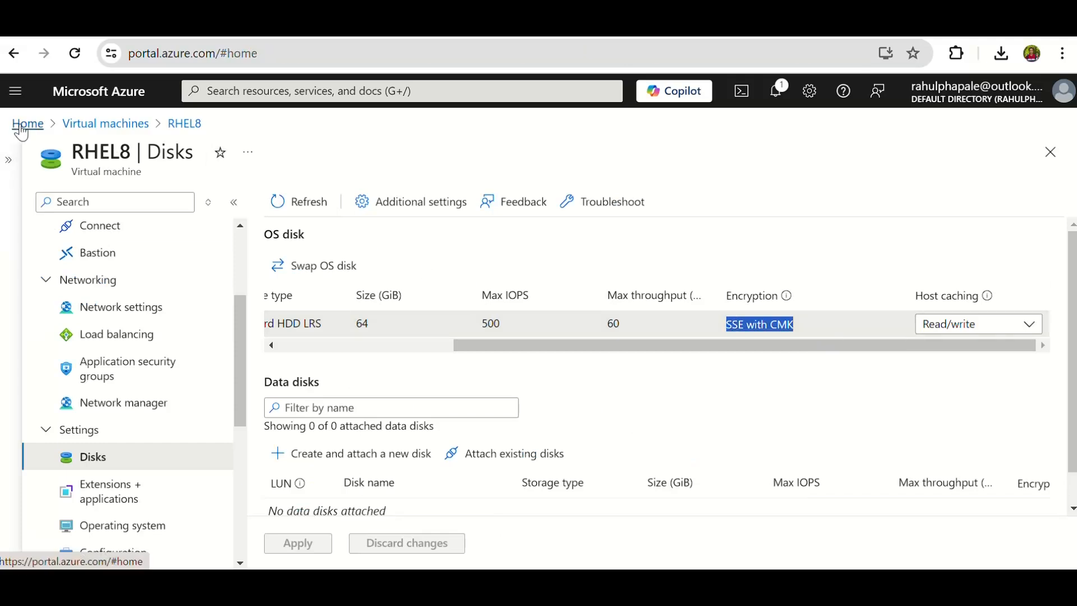
click(398, 91)
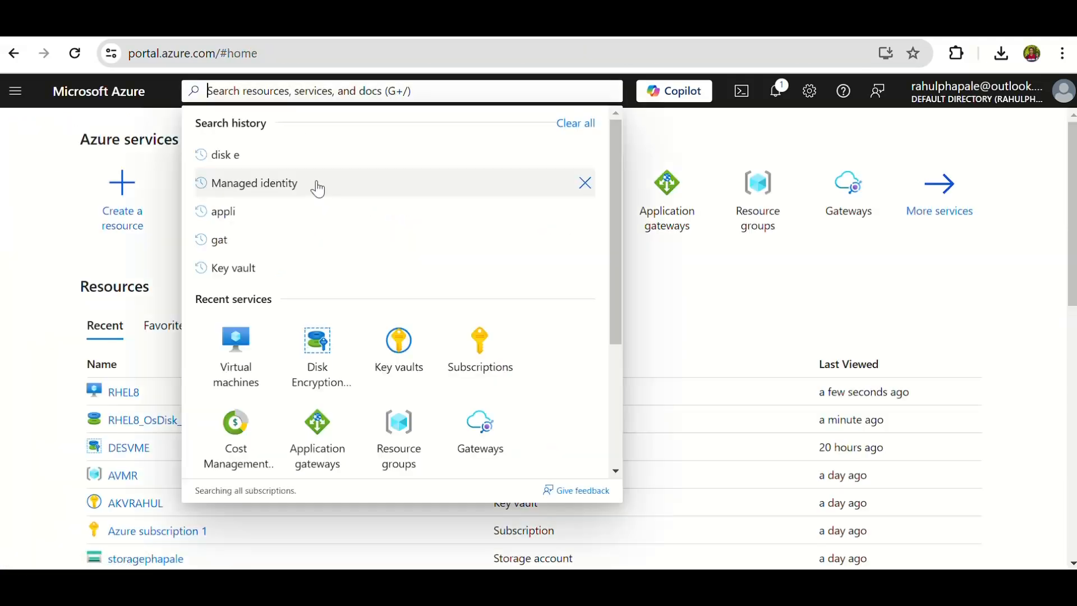
click(744, 317)
click(299, 200)
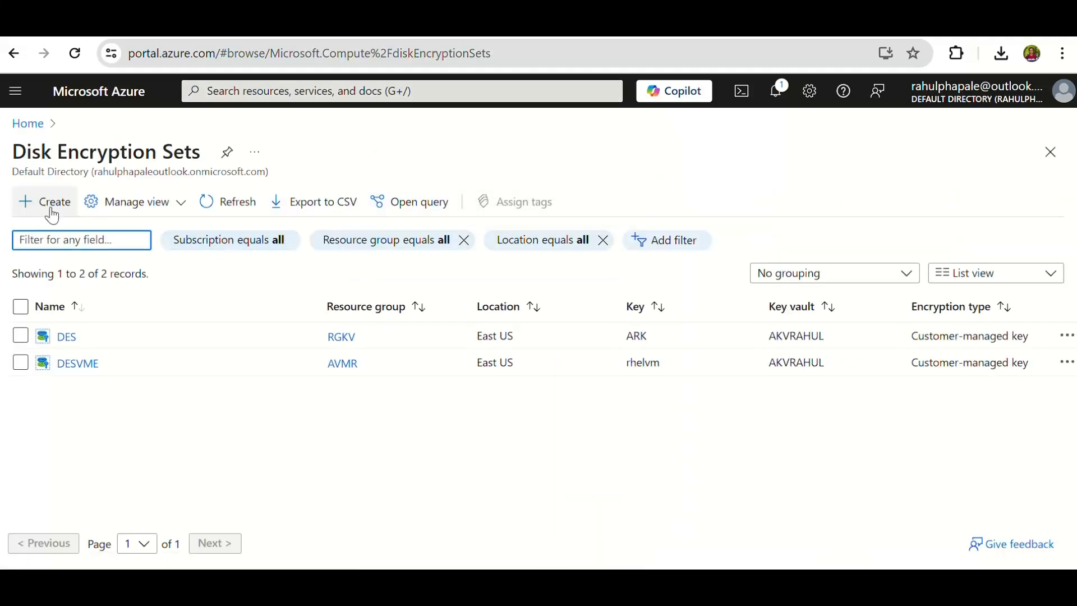
click(51, 202)
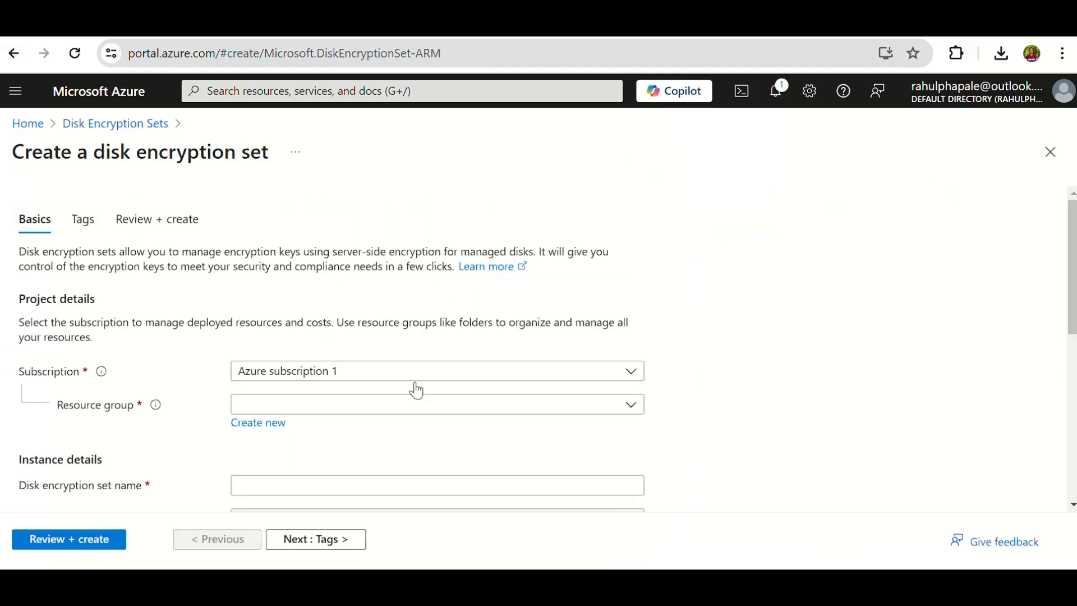
Assign the new disk encryption set to resource group AVMR and name it des1.
click(444, 402)
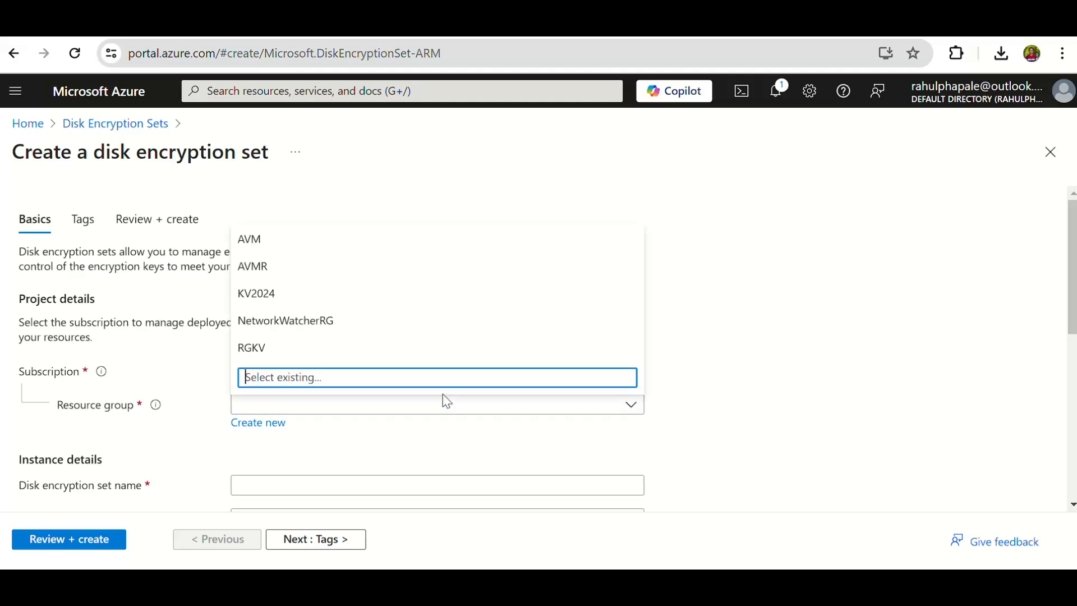
click(281, 272)
scroll(754, 376, down, 3)
click(285, 317)
text(des1)
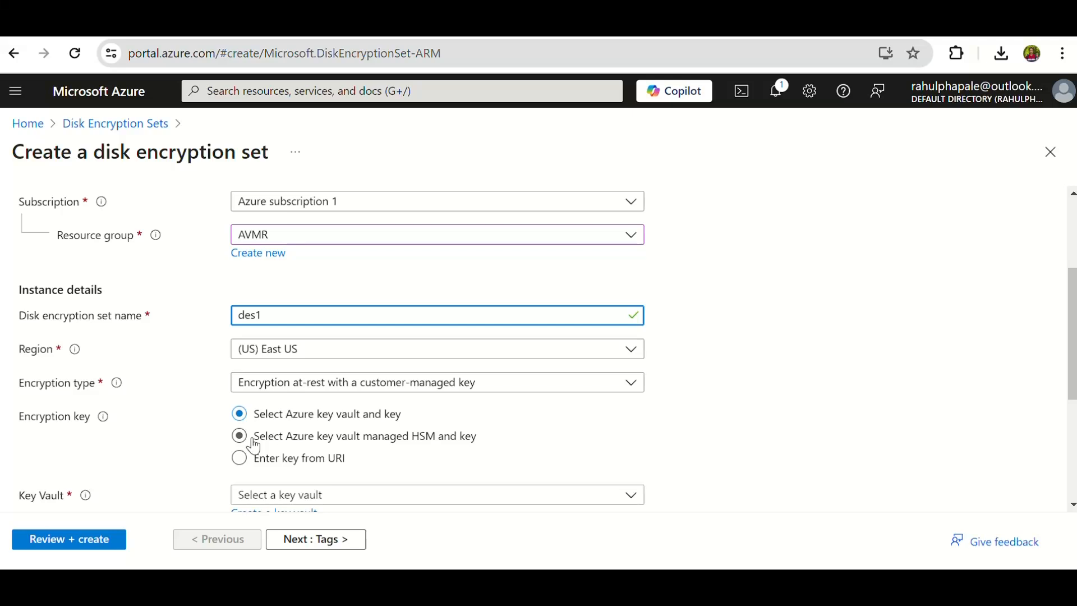
Select the existing key vault from resource group RGKV and its key RBP for the disk encryption set.
scroll(544, 414, down, 3)
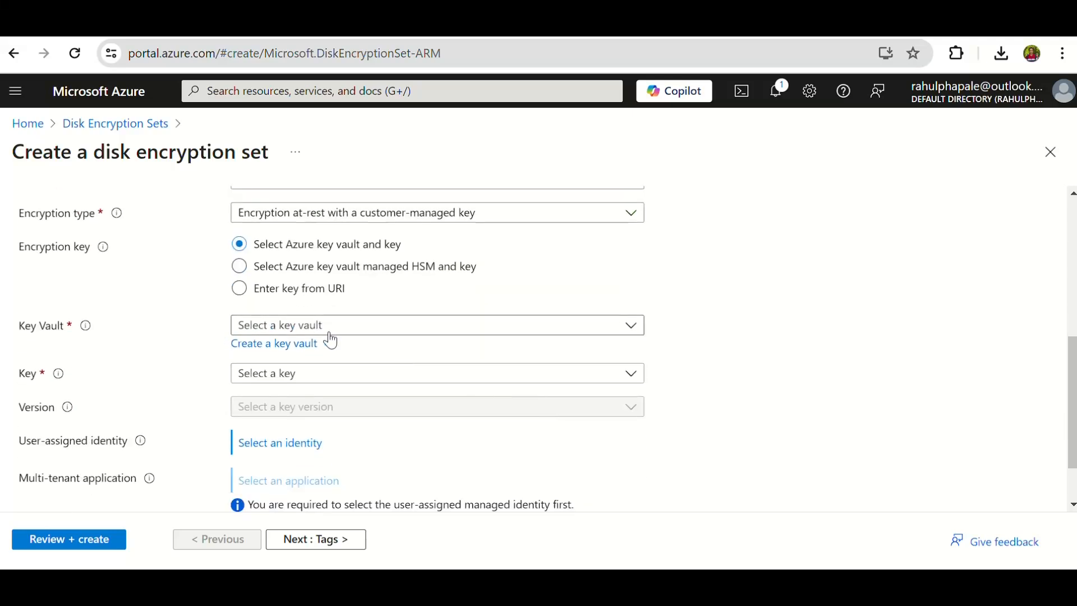
click(399, 331)
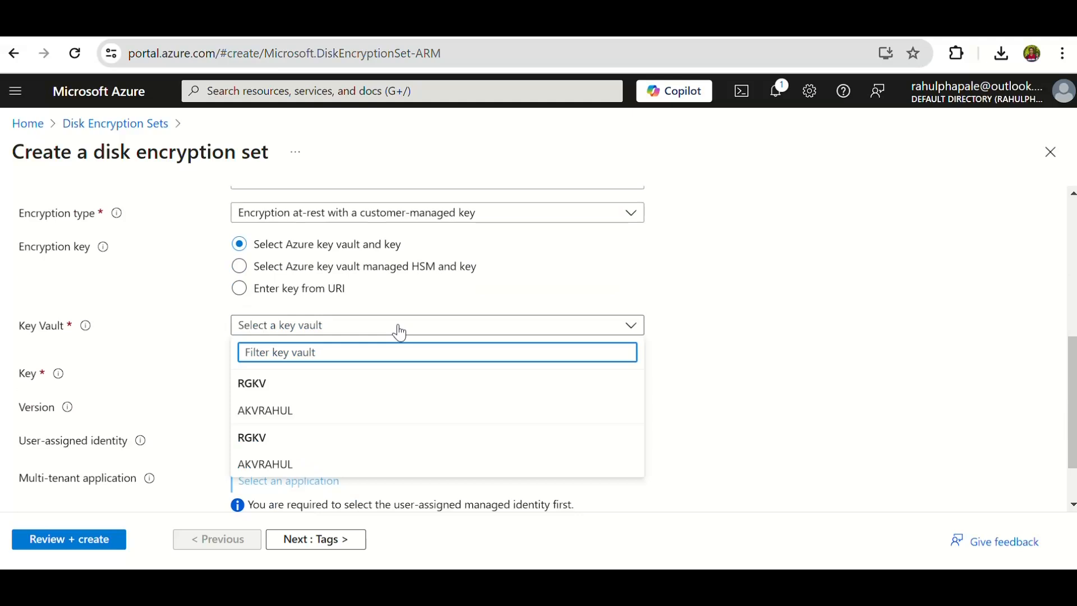
click(276, 413)
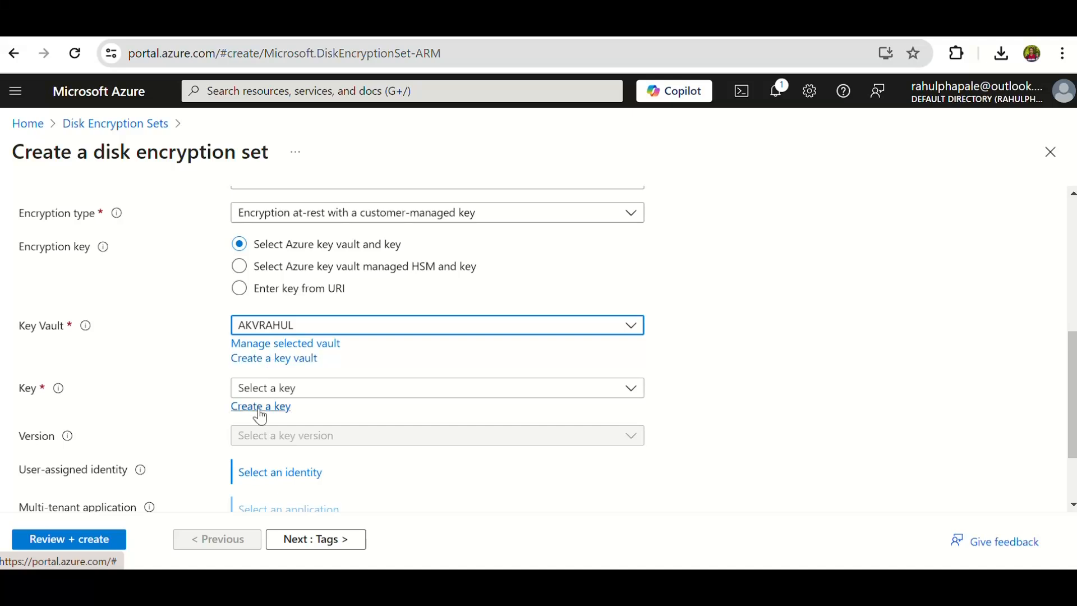
click(350, 395)
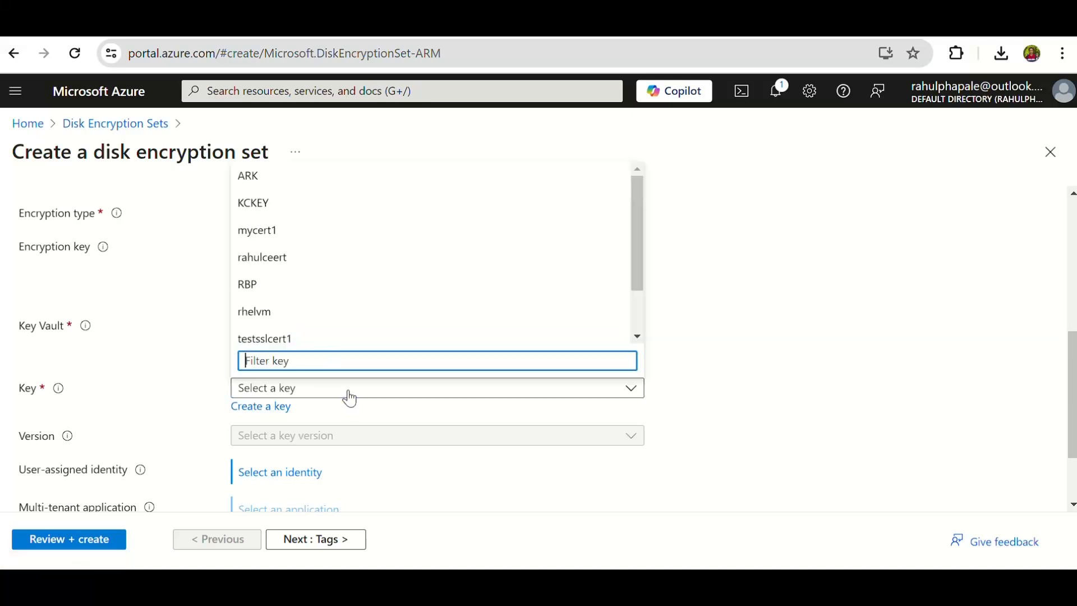
click(343, 396)
click(336, 395)
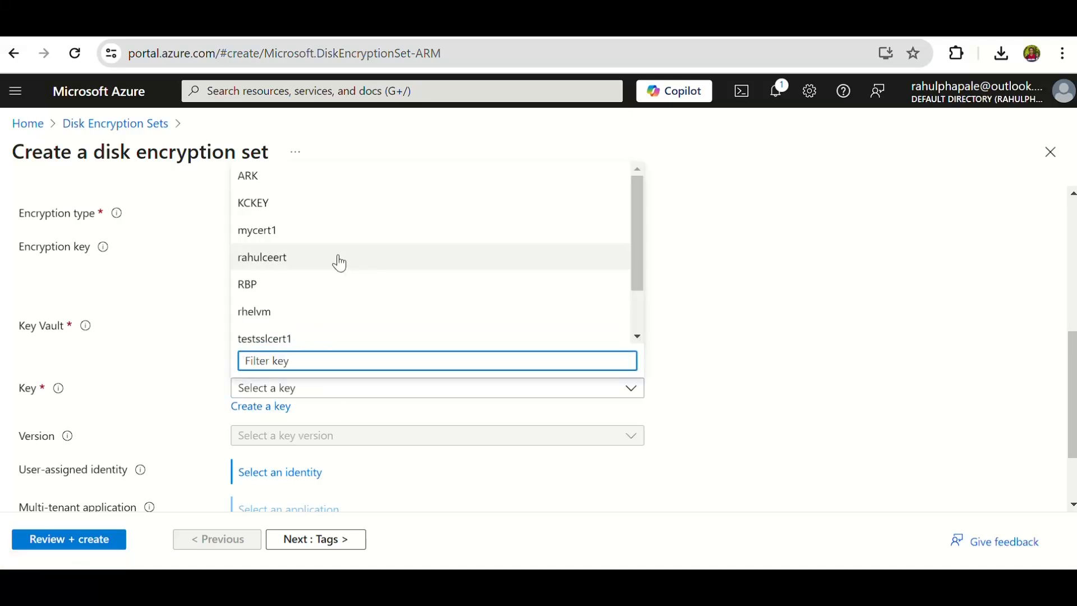
click(267, 282)
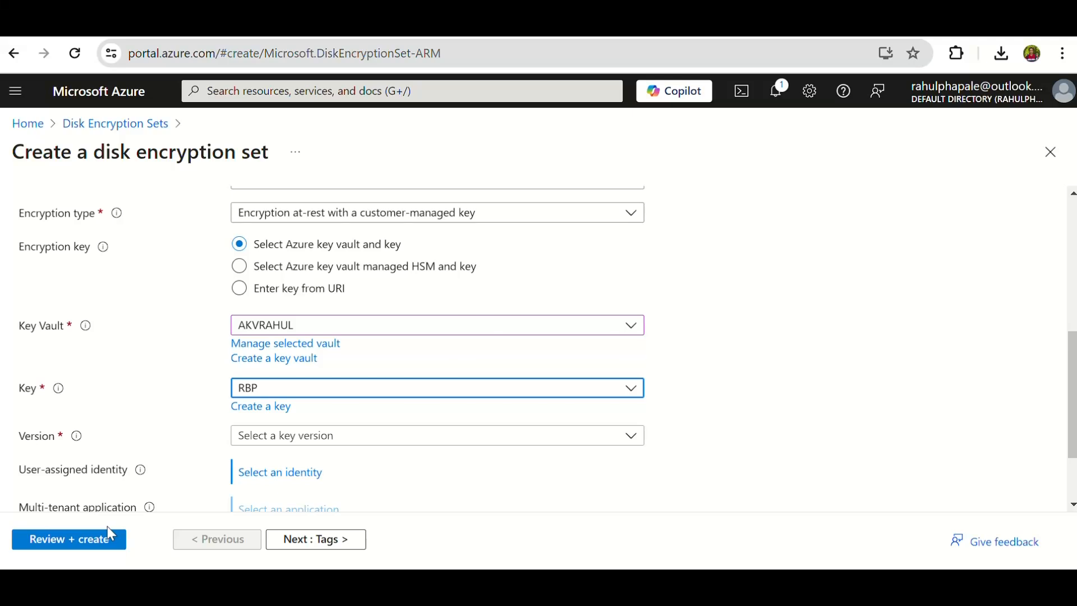
Leave the disk encryption set form without creating it and go back to the list of sets.
scroll(596, 324, up, 5)
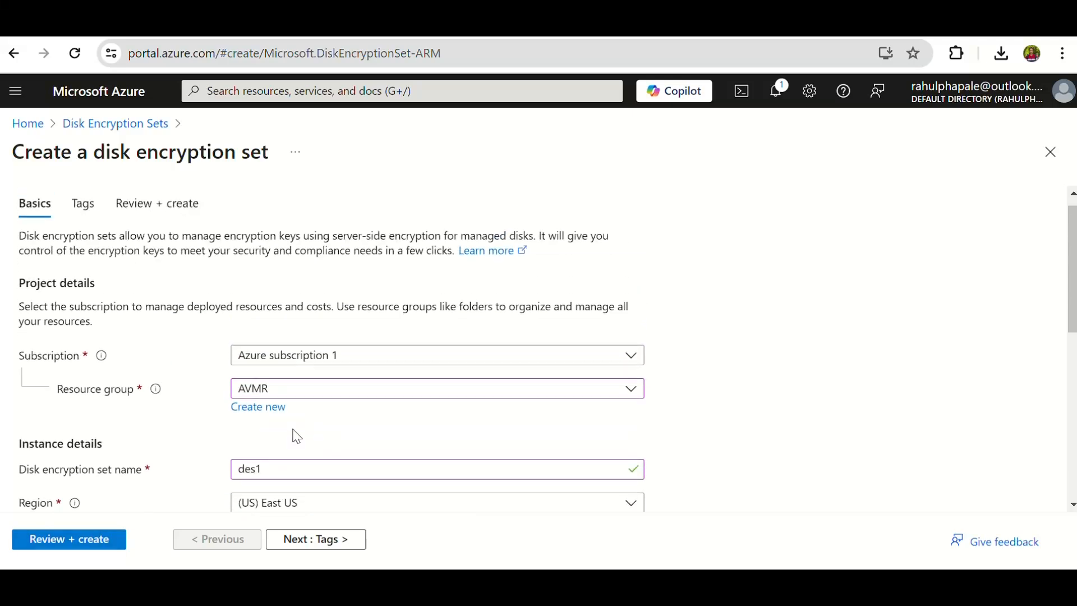
click(124, 126)
click(614, 162)
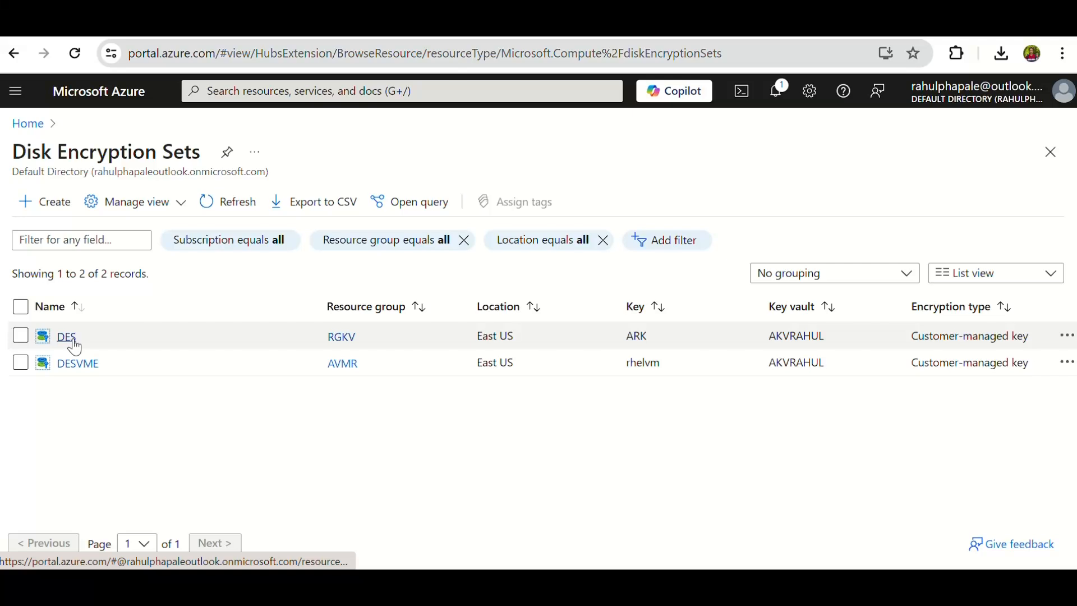
Go to Key vaults, open the existing vault and start creating a new key vault.
click(29, 122)
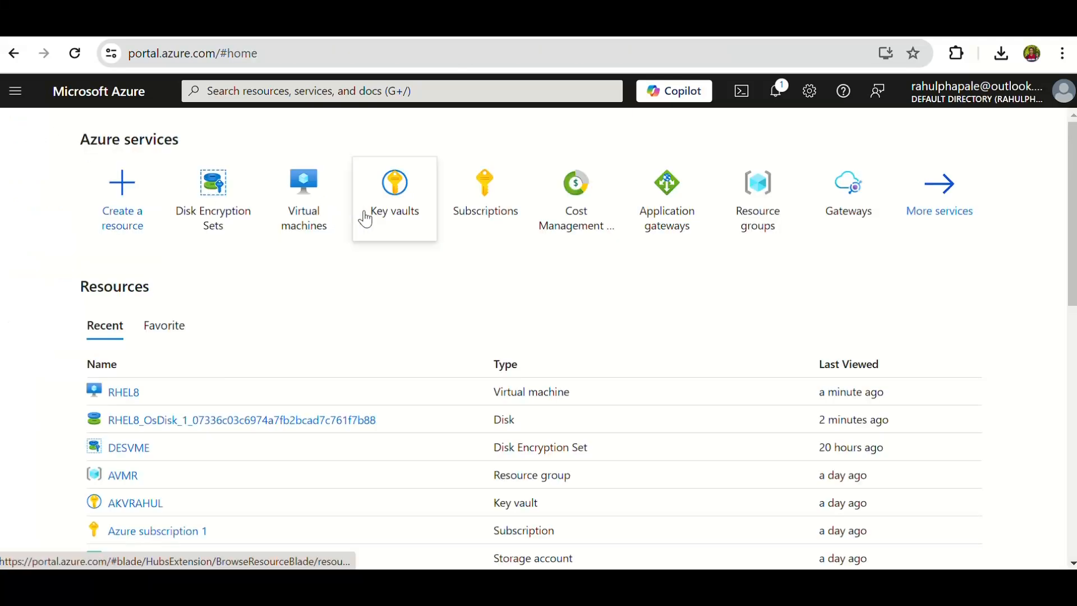
click(424, 203)
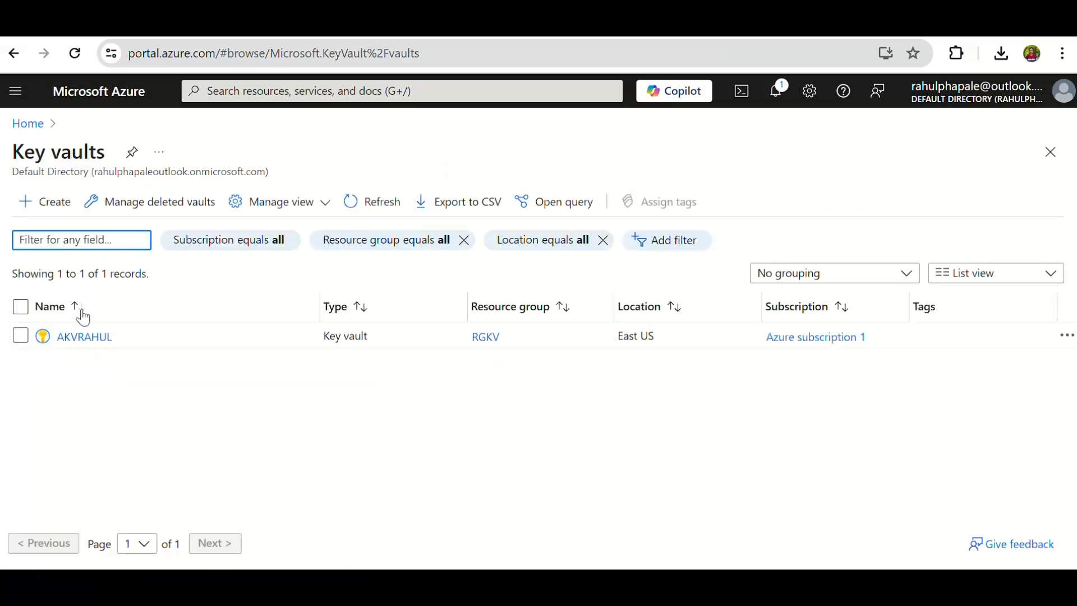
click(79, 339)
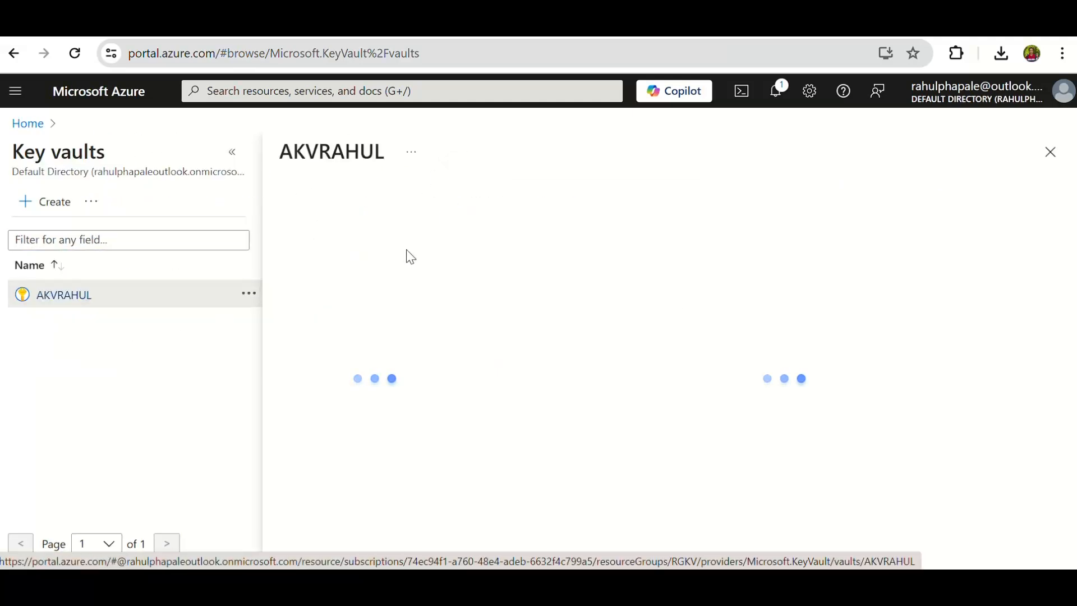
click(50, 205)
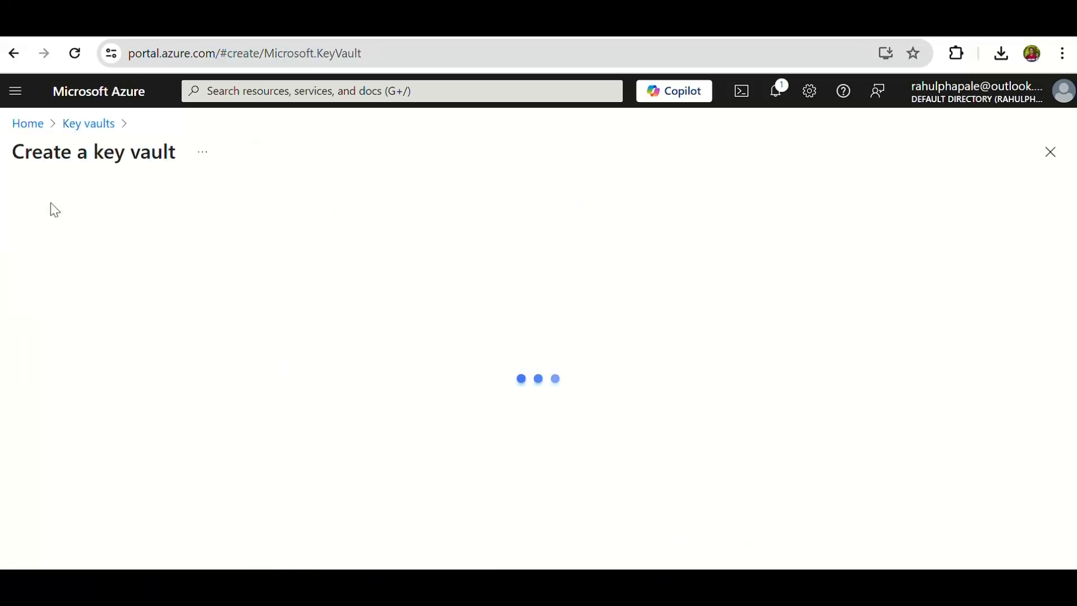
Assign the new key vault to resource group AVMR and name it testkv12348678.
scroll(393, 305, down, 2)
click(309, 415)
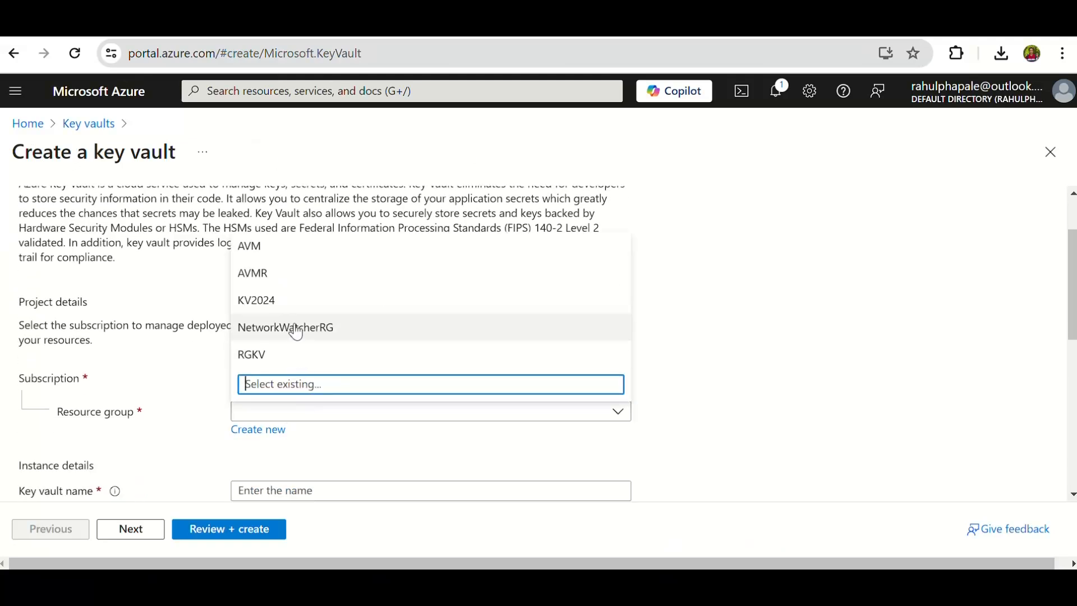
click(278, 282)
scroll(359, 403, down, 4)
click(291, 322)
text(test)
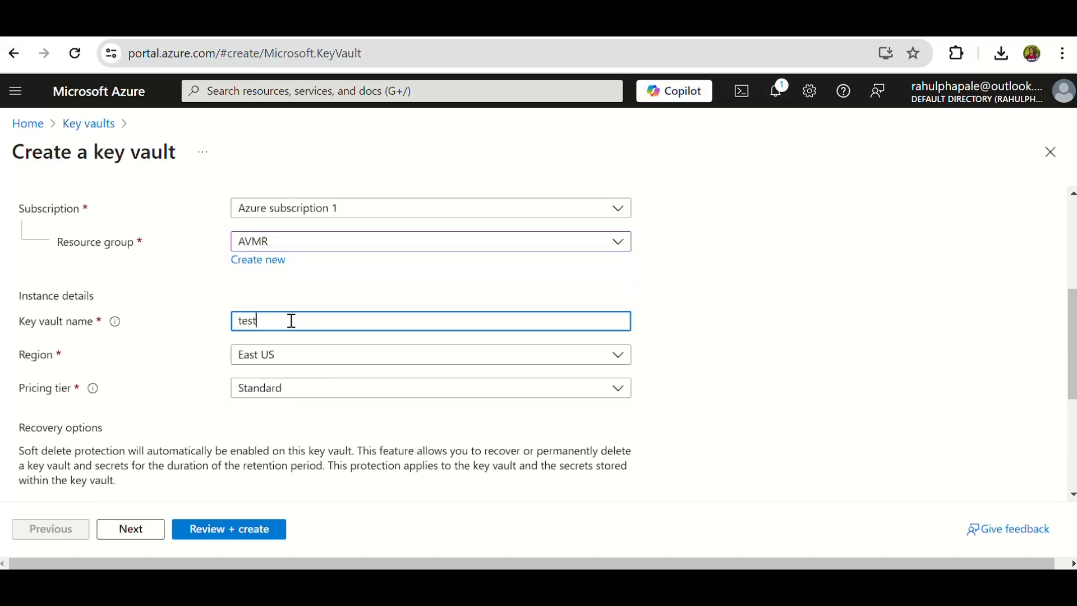
text(kv)
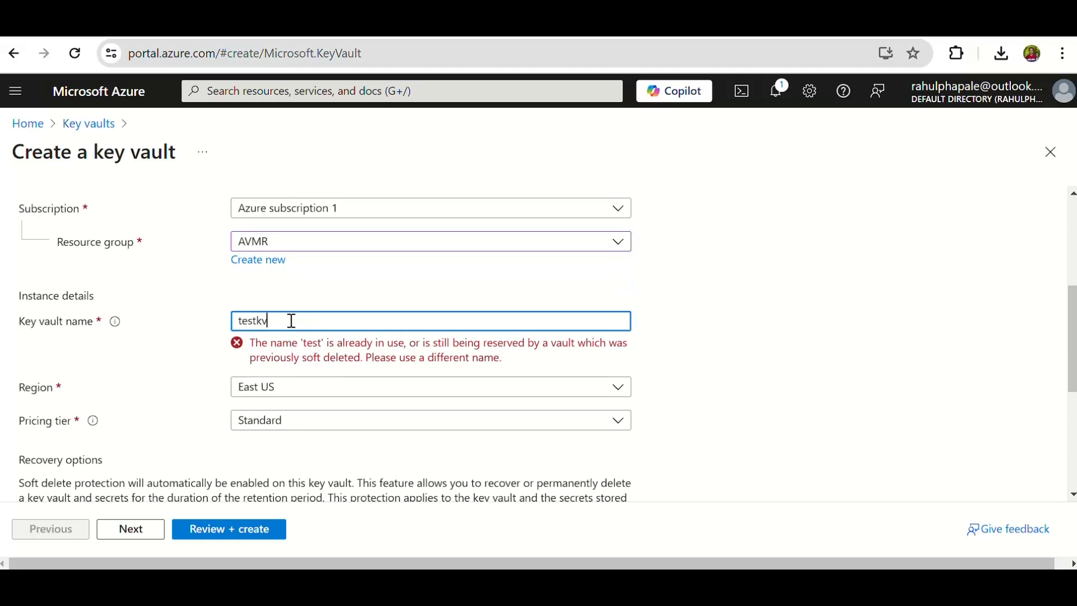
text(1234)
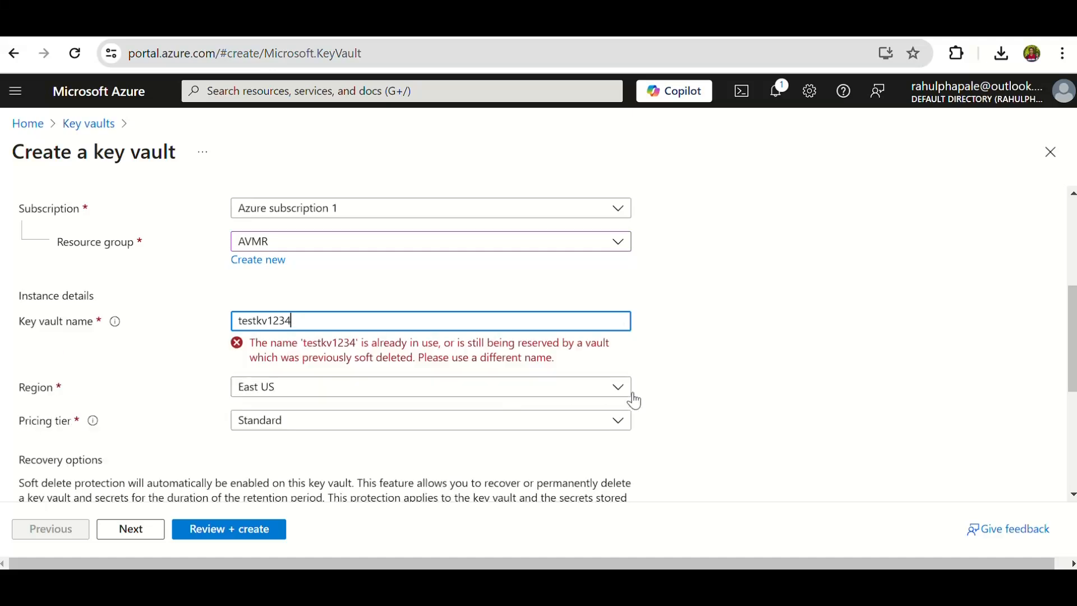
text(8678)
Review the new key vault's access configuration and its networking options for public access and private endpoints.
scroll(559, 380, up, 5)
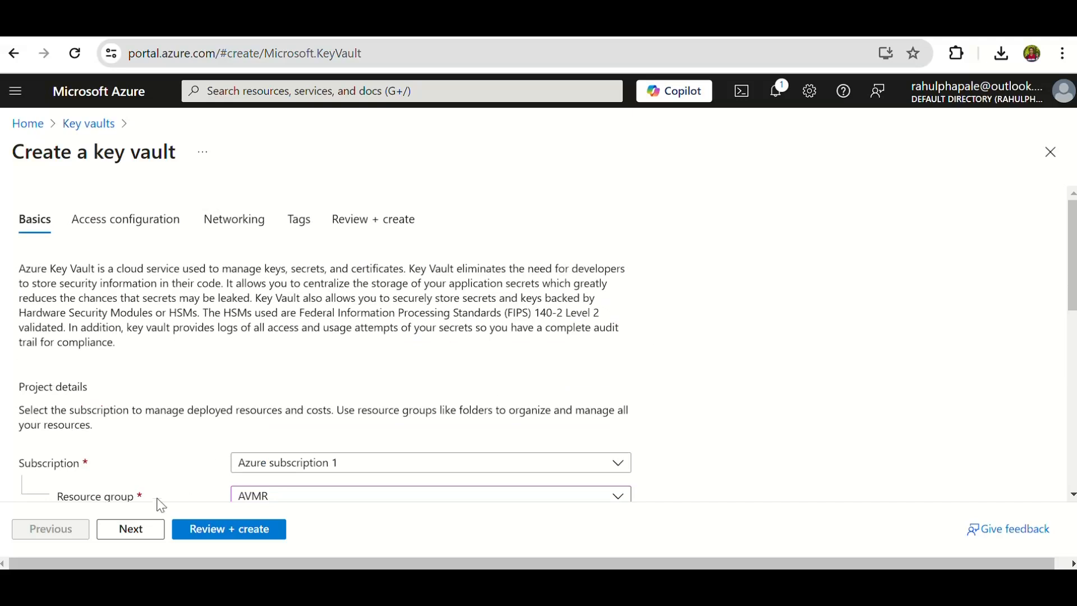
click(147, 232)
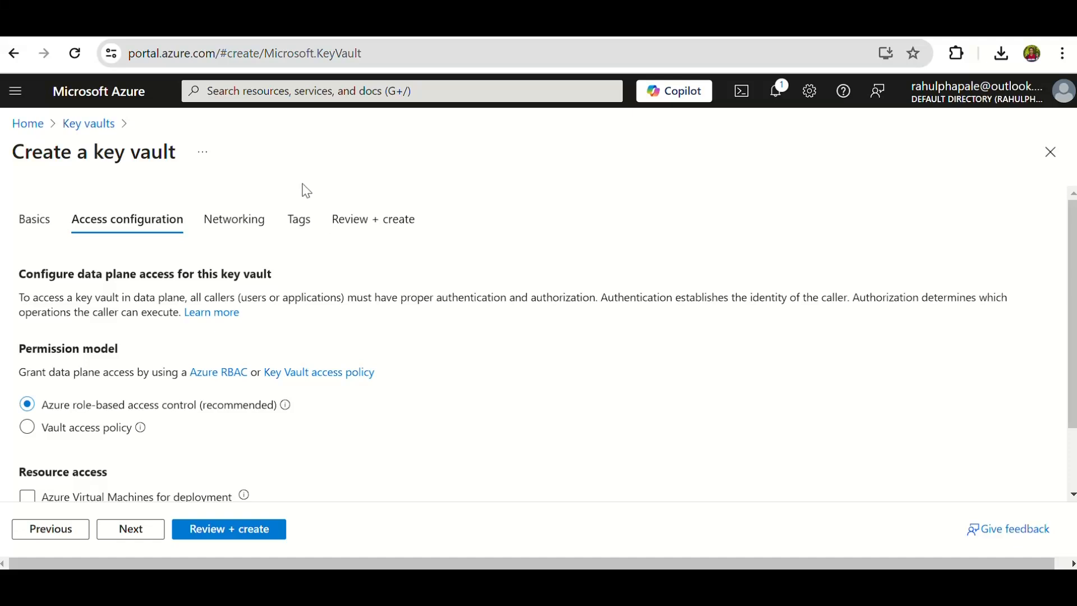
click(252, 221)
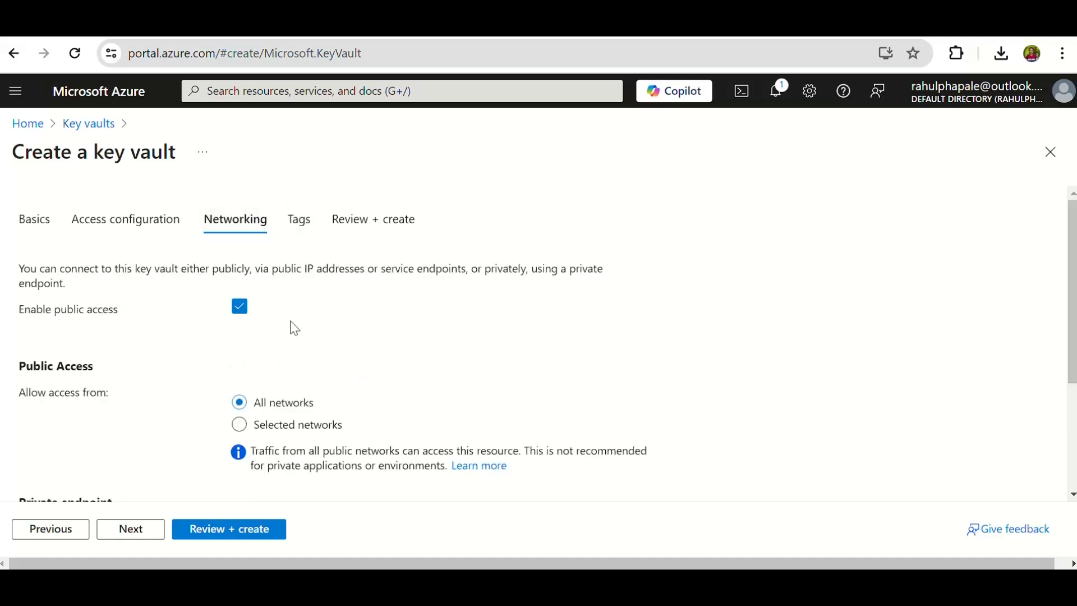
scroll(281, 403, down, 3)
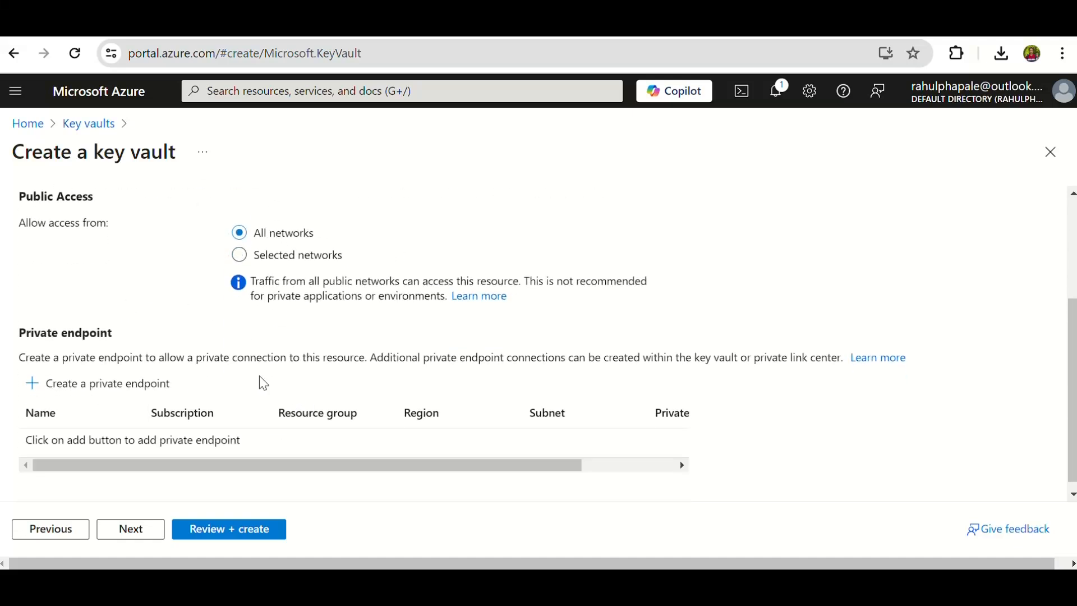
scroll(387, 362, up, 2)
scroll(381, 381, up, 1)
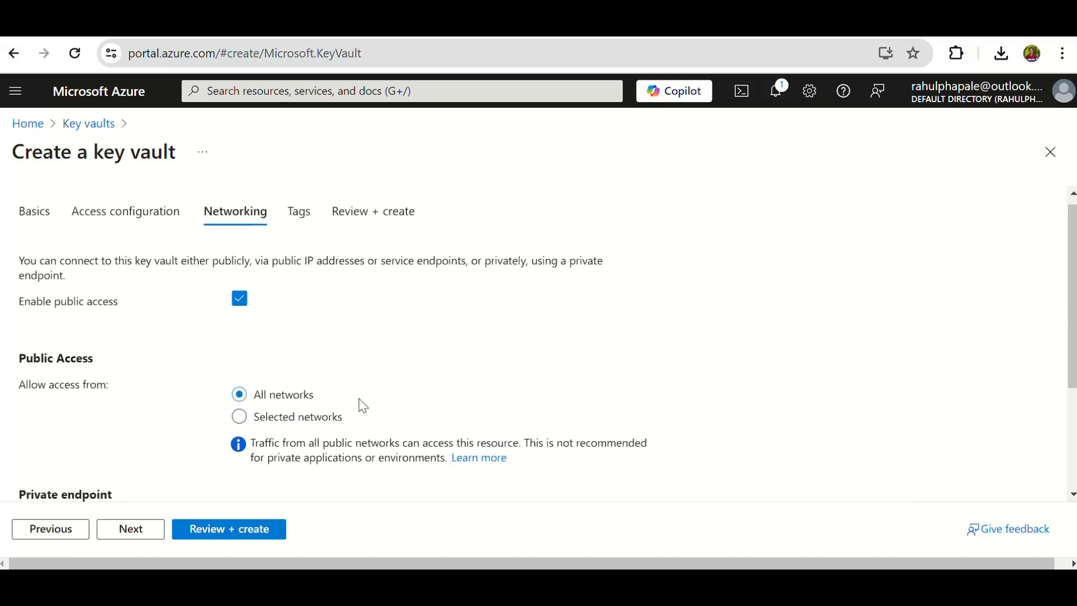
Abandon the key vault form, open Virtual machines and start creating an Azure virtual machine.
click(45, 129)
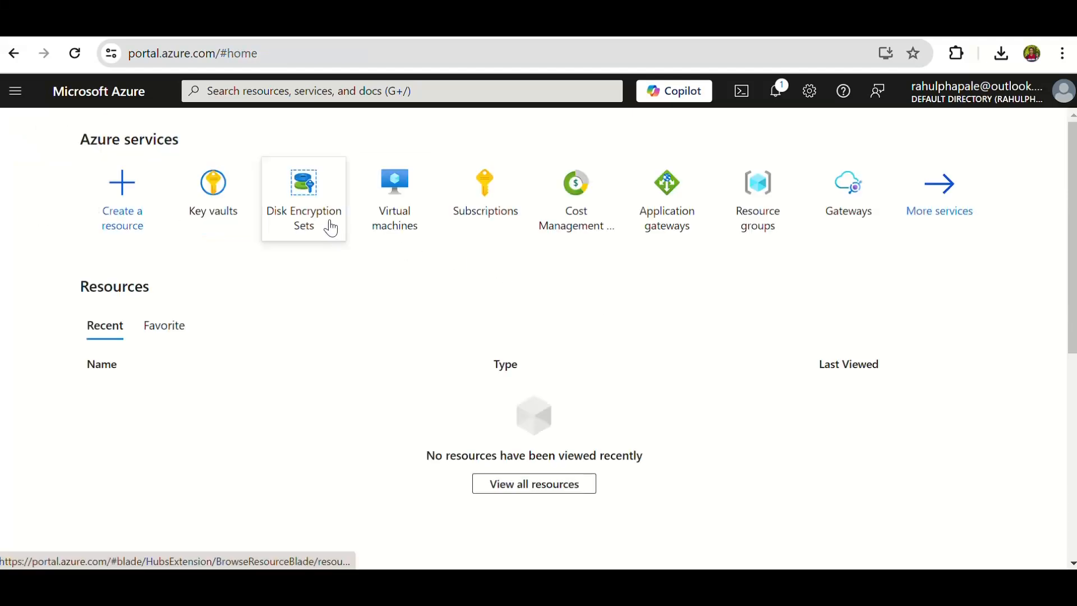
mouse_move(330, 226)
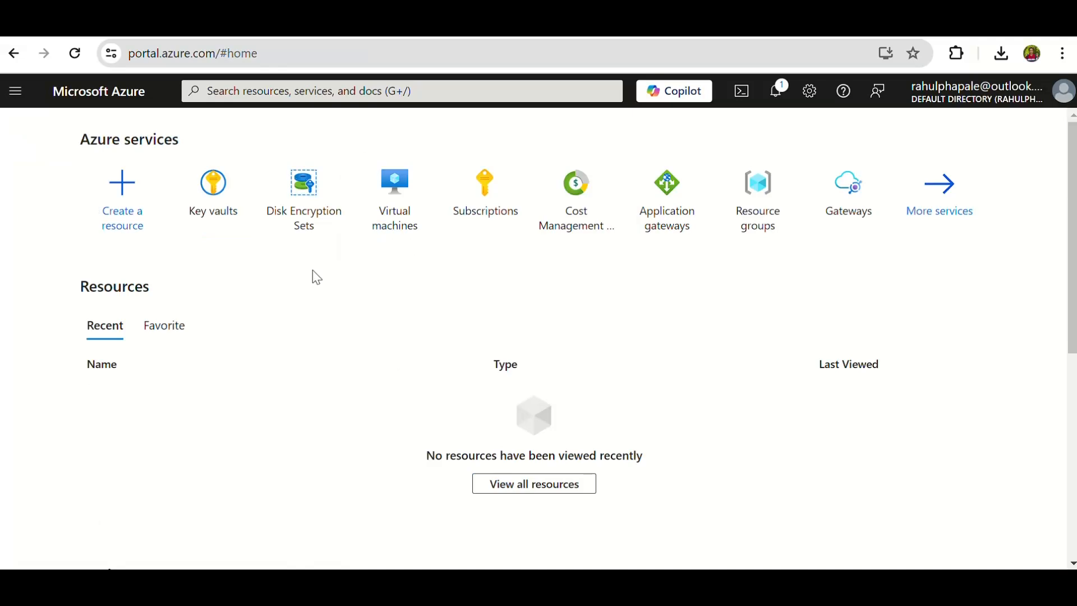
click(393, 209)
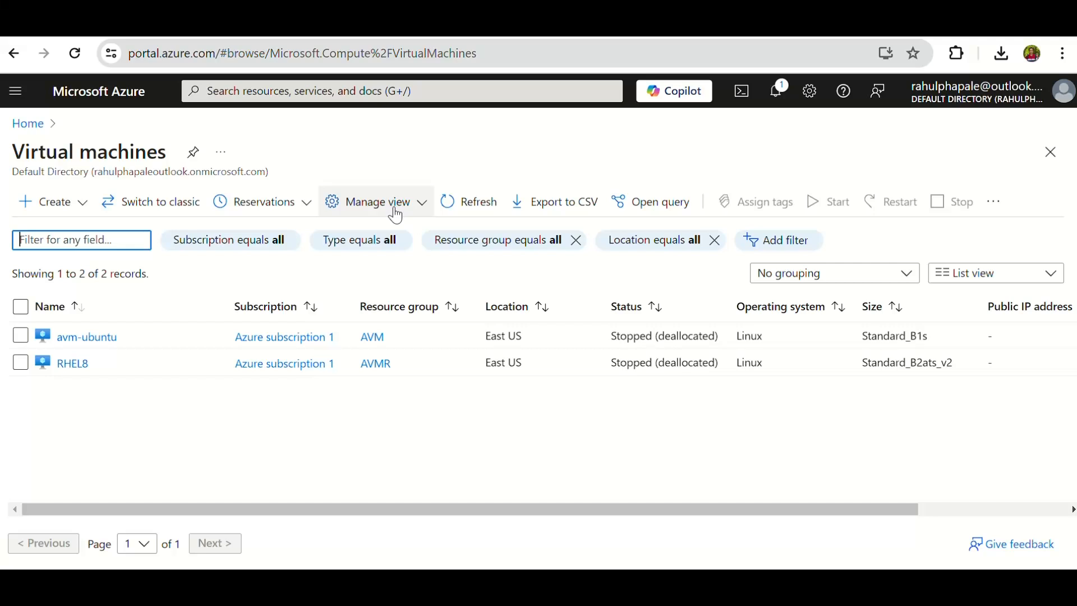
click(56, 209)
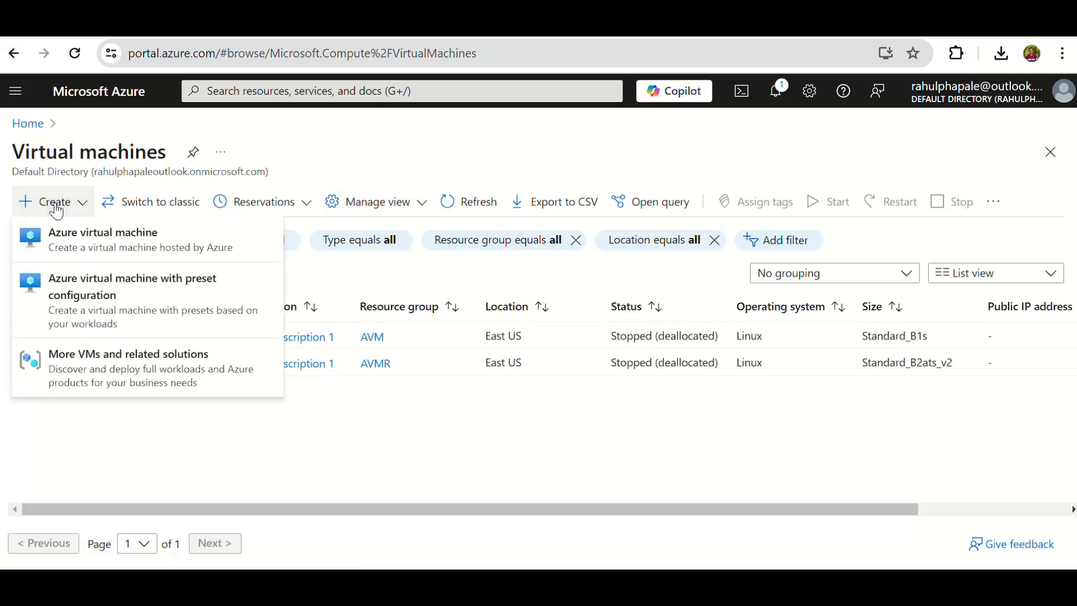
click(97, 239)
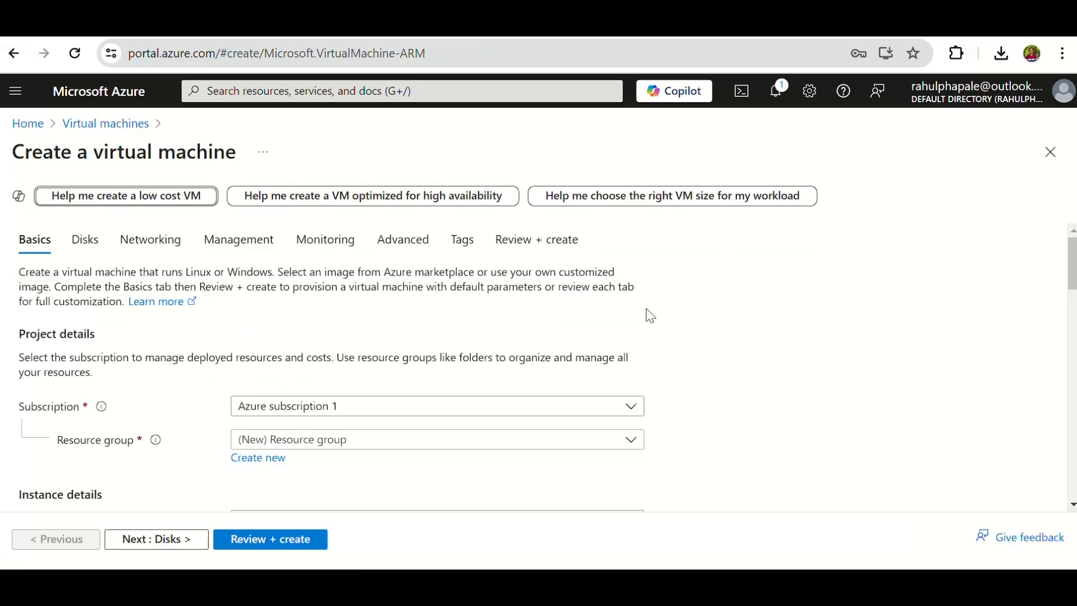
Review the virtual machine's basic settings, including its size, administrator account authentication, SSH key type and inbound port rules.
scroll(650, 315, down, 2)
scroll(628, 344, down, 3)
scroll(632, 344, down, 5)
scroll(605, 375, down, 4)
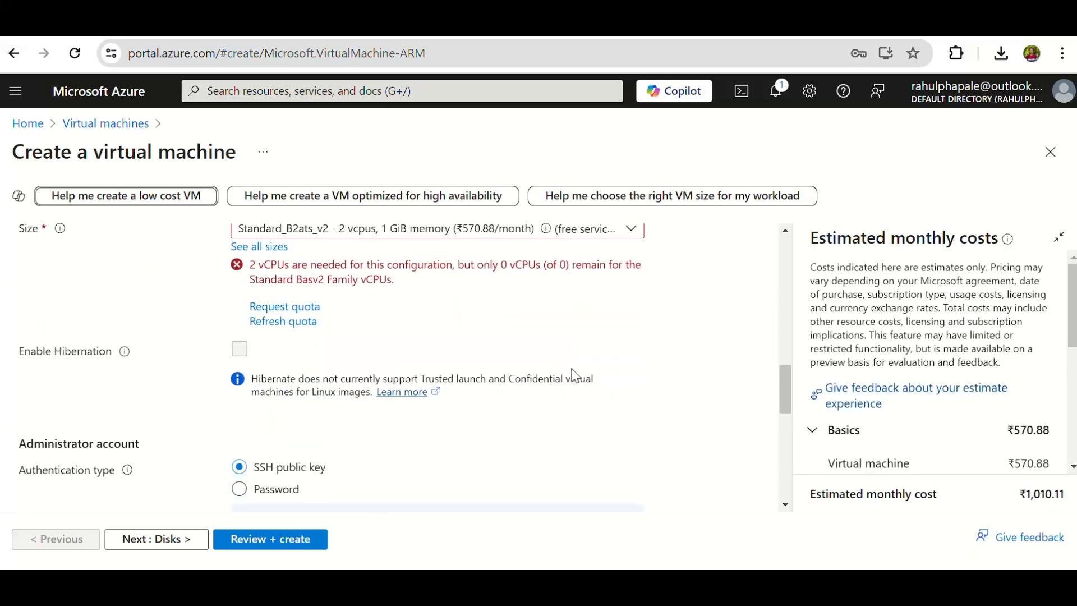
scroll(575, 374, down, 1)
scroll(576, 375, down, 5)
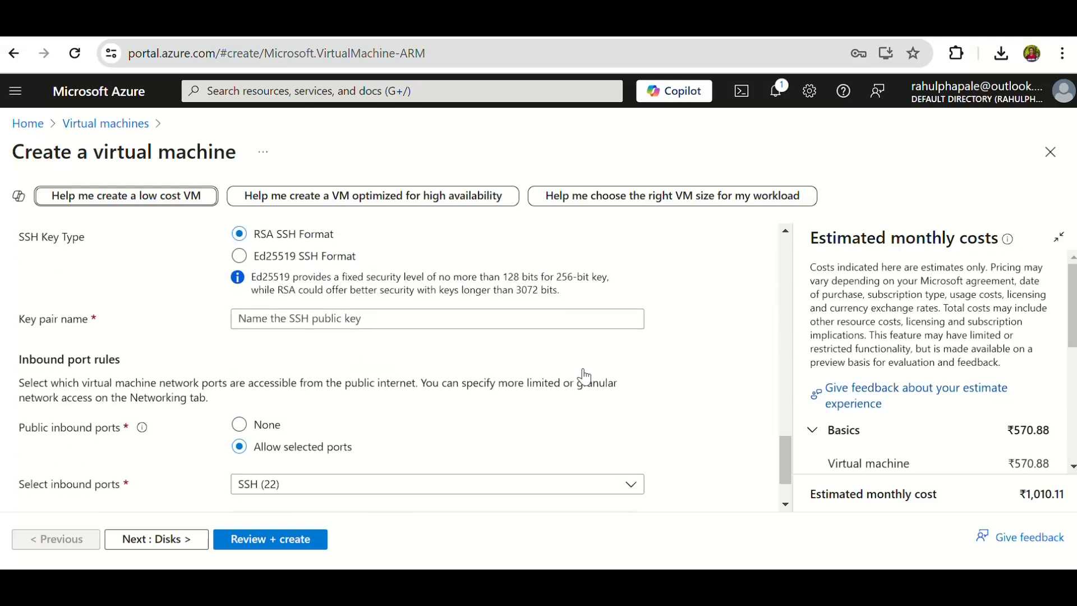
scroll(597, 370, down, 1)
scroll(600, 374, up, 10)
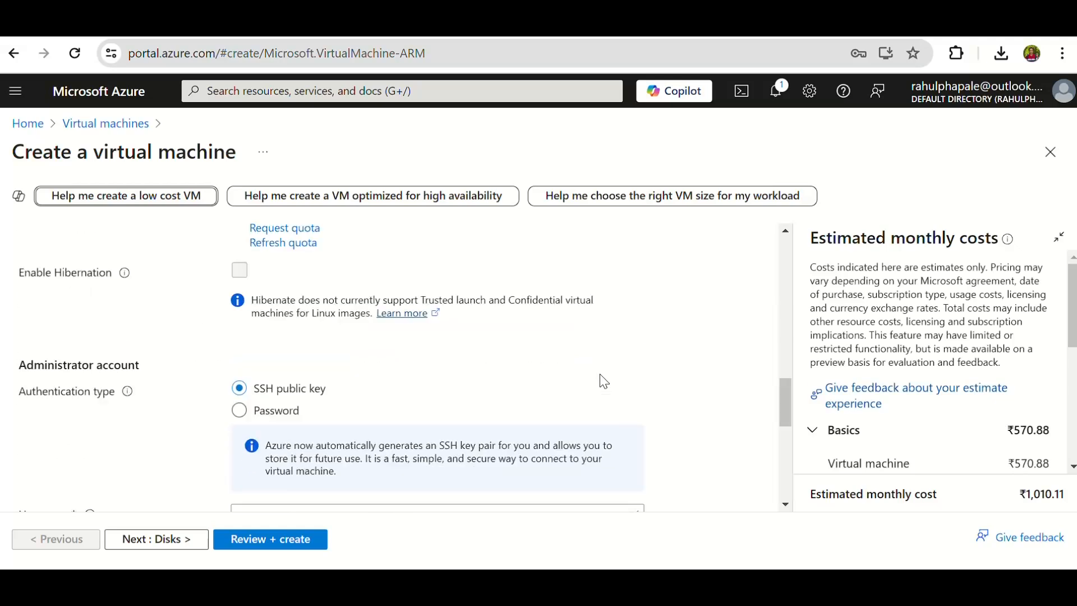
scroll(603, 381, up, 5)
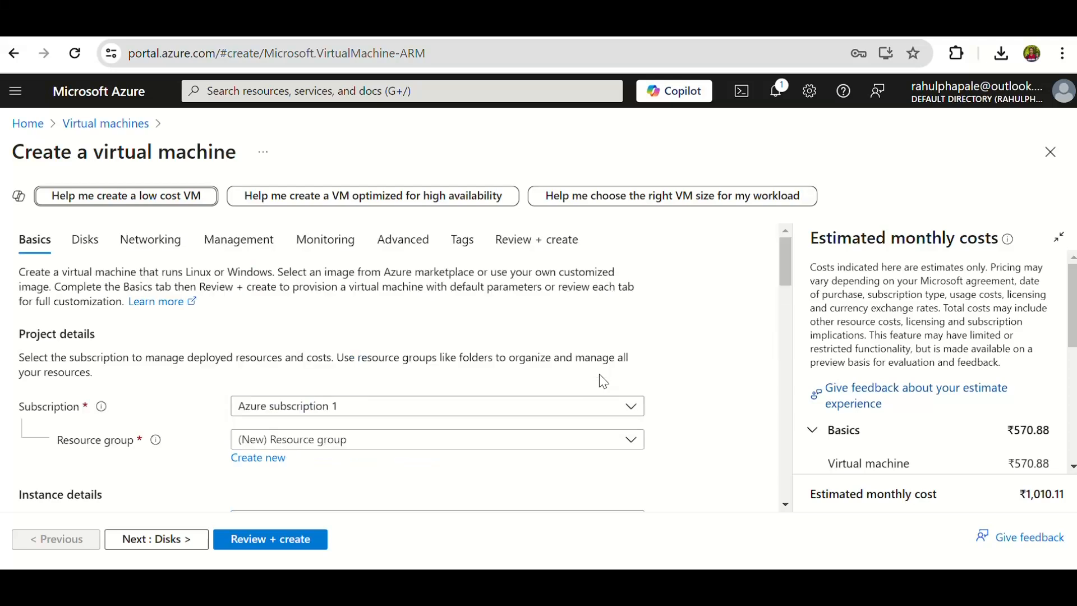
Open the virtual machine's disk settings and read the VM disk encryption description and the explanation of Encryption at host.
click(86, 241)
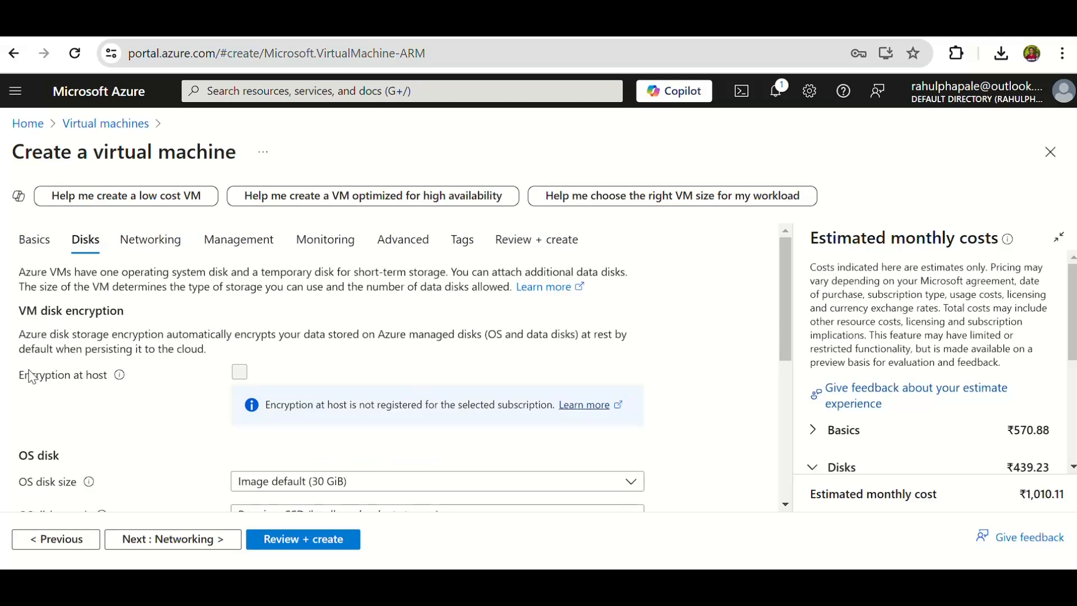
drag(30, 376, 163, 374)
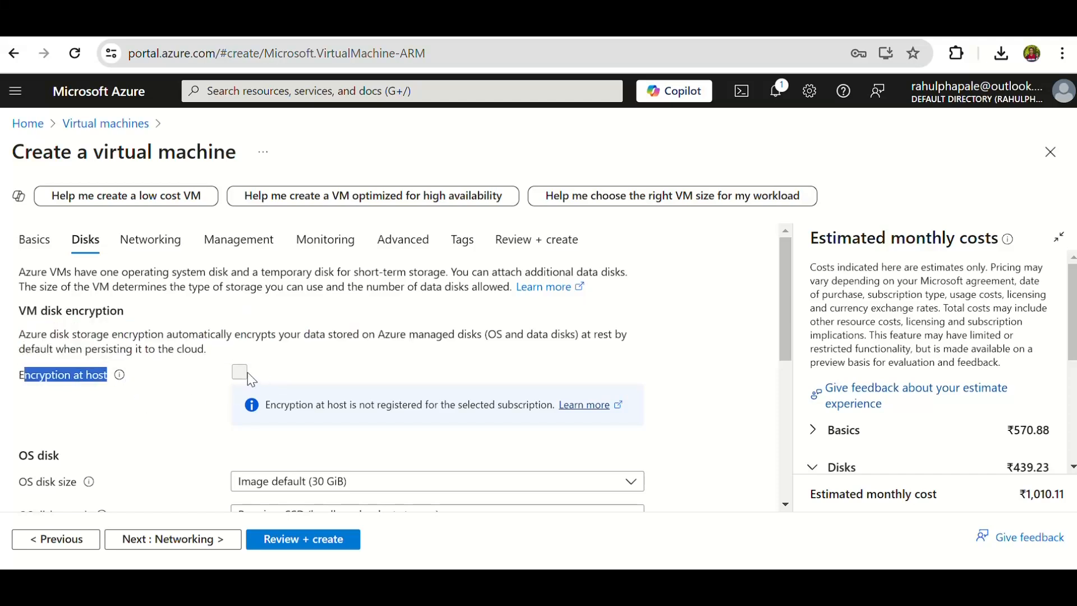
drag(27, 337, 475, 332)
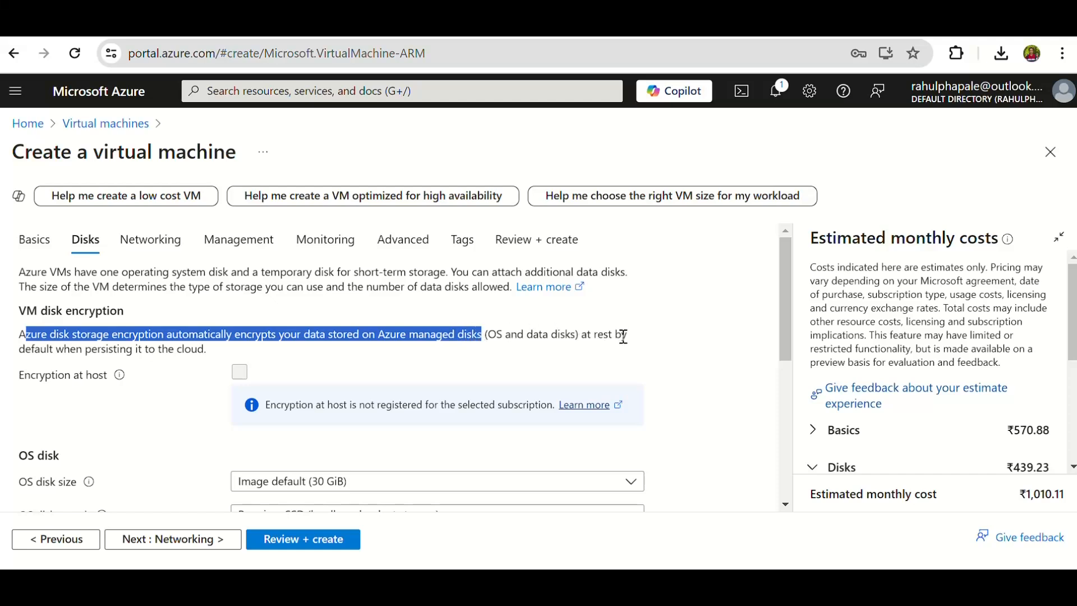
drag(218, 362, 20, 339)
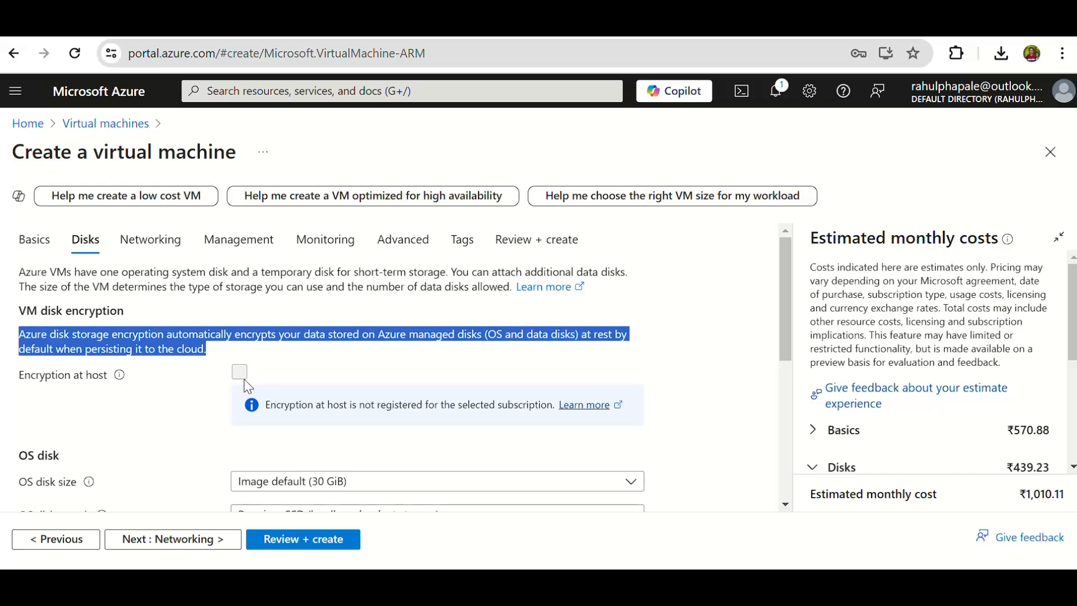
drag(19, 383, 112, 382)
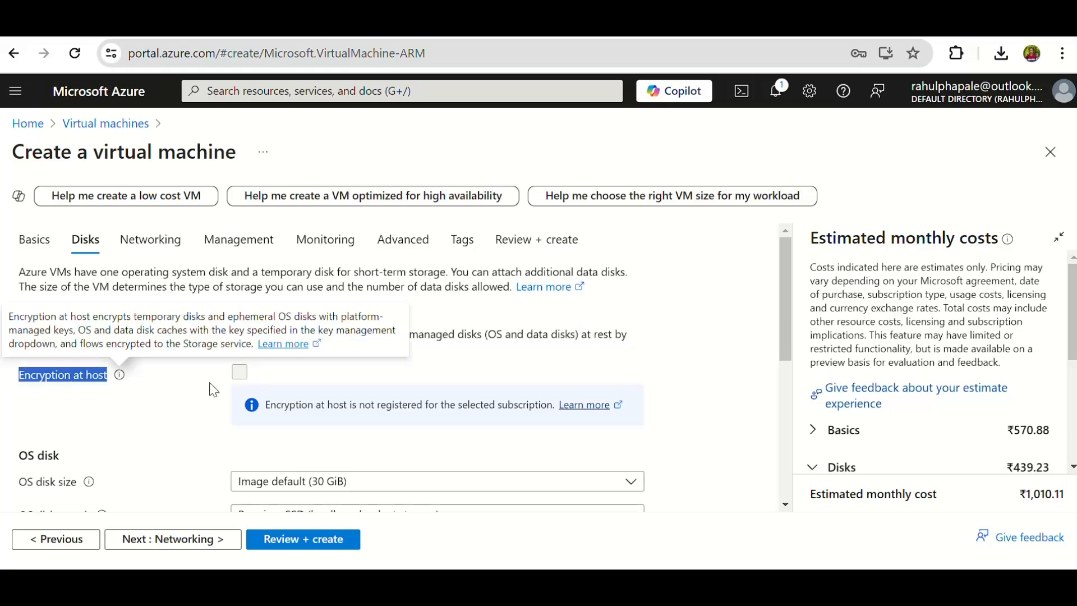
Set the OS disk's key management to the customer-managed key DESVME in resource group AVMR.
scroll(214, 391, down, 4)
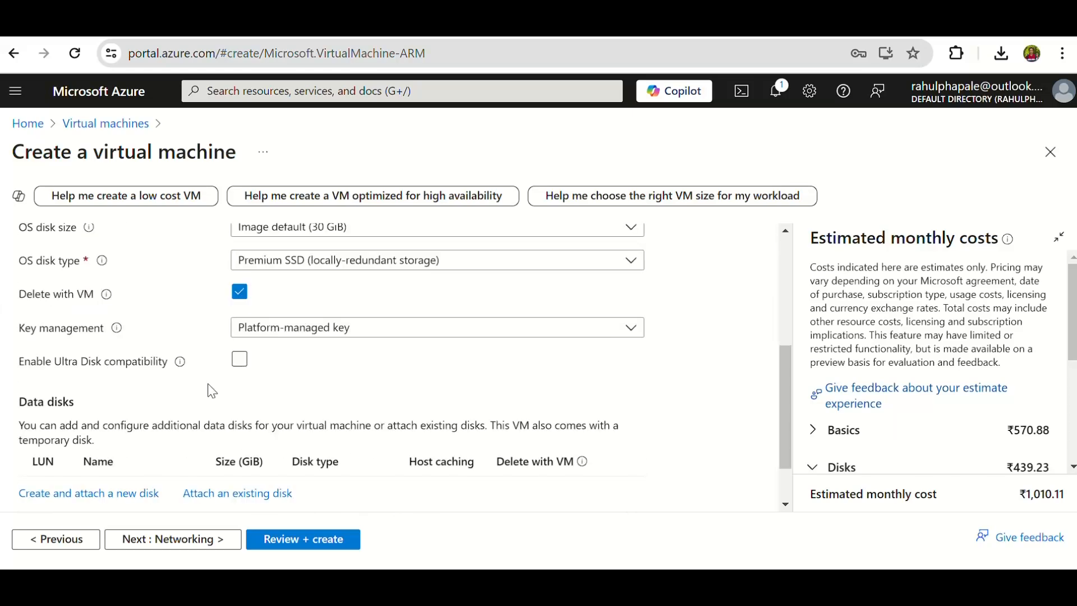
click(348, 327)
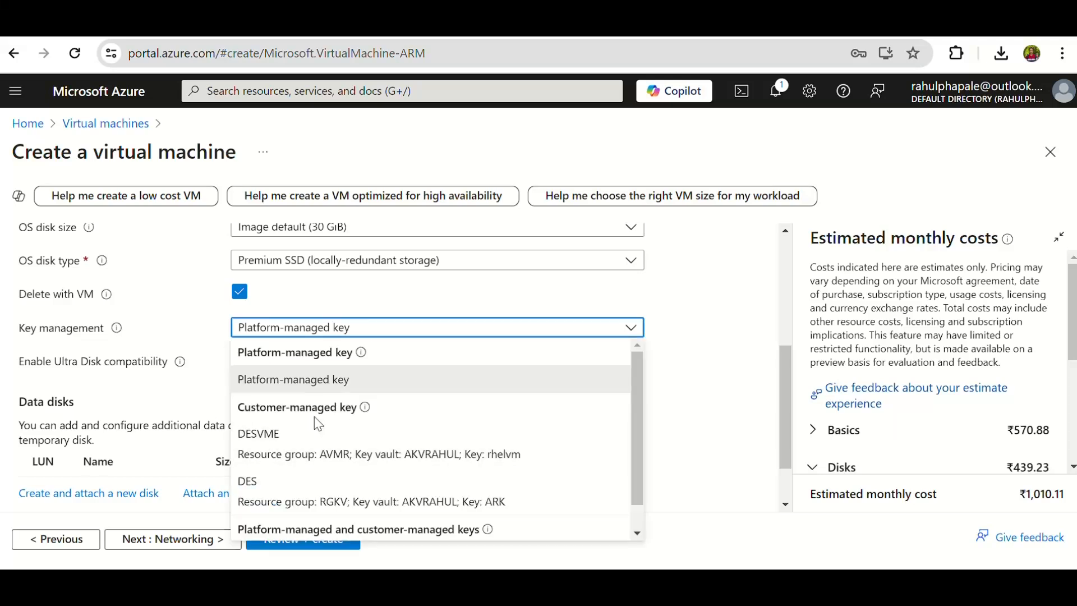
click(318, 451)
scroll(314, 415, up, 5)
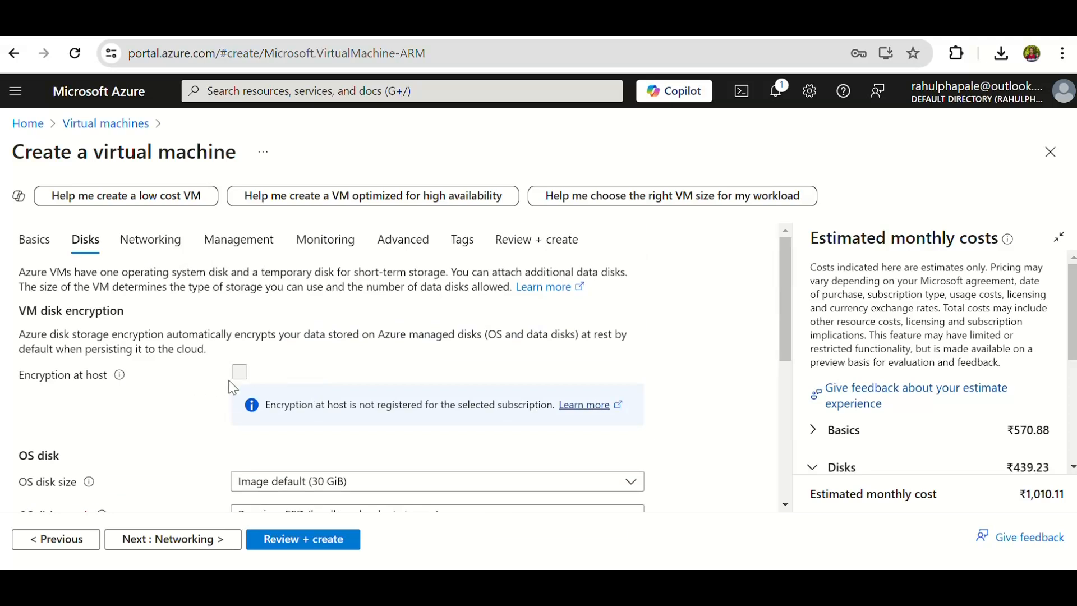
Switch the OS disk's key management back to Platform-managed key.
scroll(241, 377, down, 3)
click(331, 419)
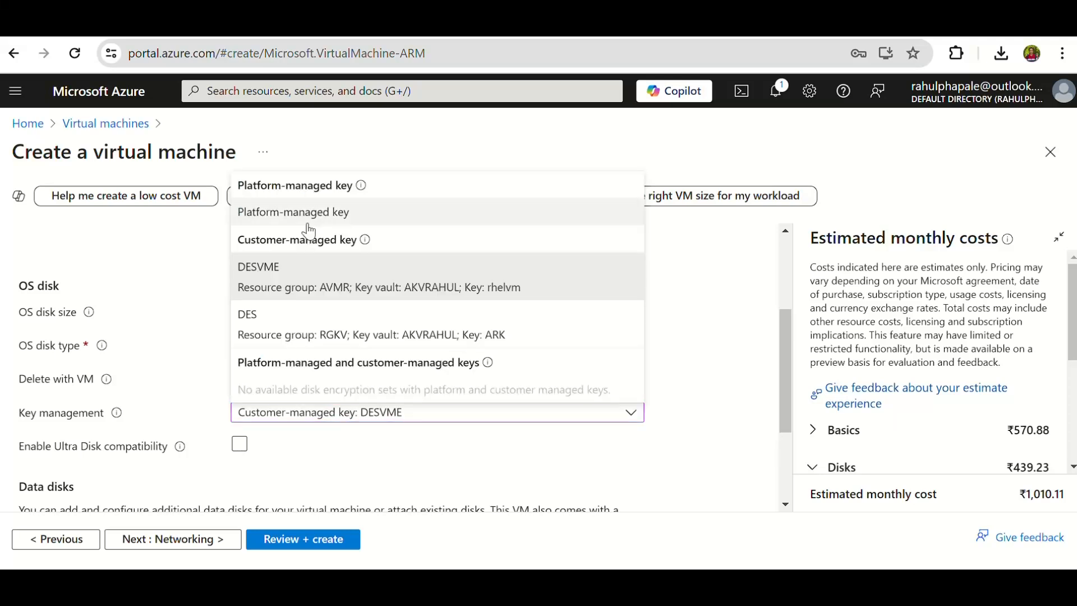
click(296, 213)
scroll(183, 408, up, 3)
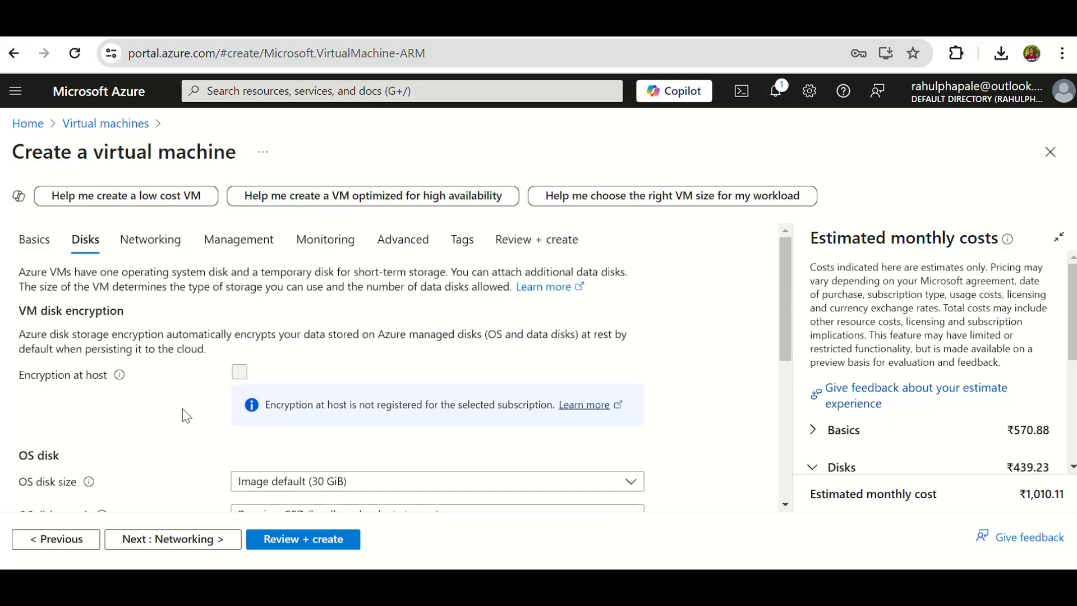
Return to the basic settings and name the virtual machine testvm1.
click(20, 238)
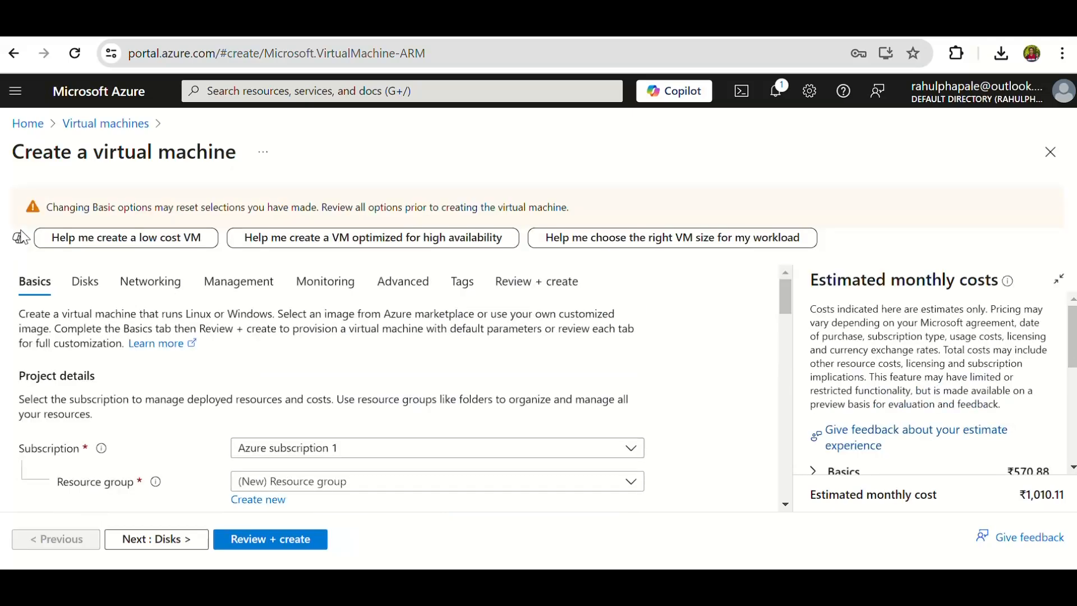
scroll(364, 415, down, 3)
click(268, 400)
text(testvm1)
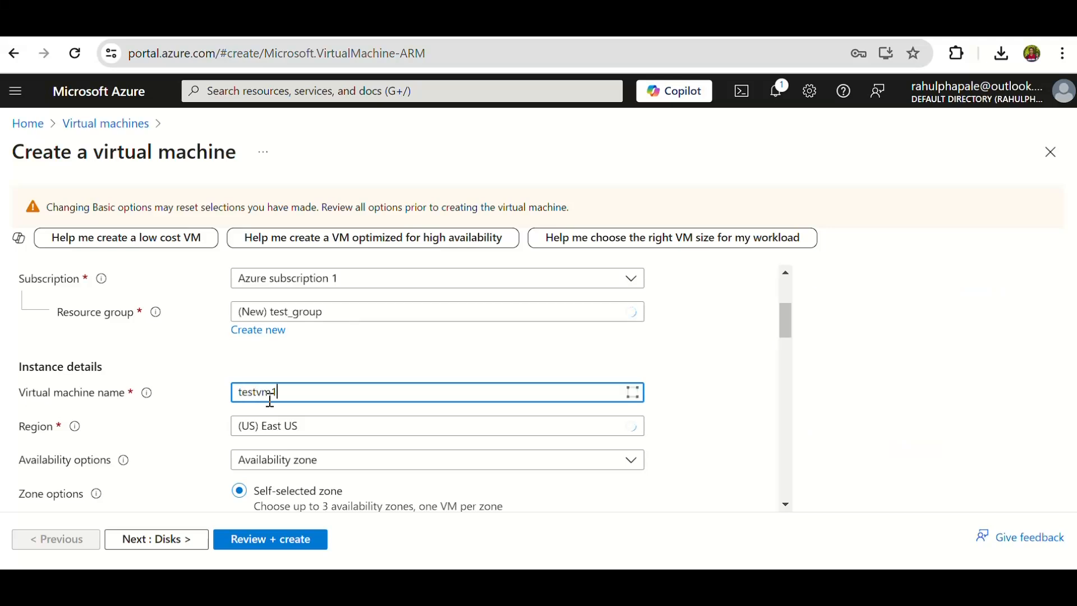
Check the instance details, including region, availability zone, security type and image, and continue to the disk settings.
scroll(404, 395, down, 2)
scroll(382, 406, up, 2)
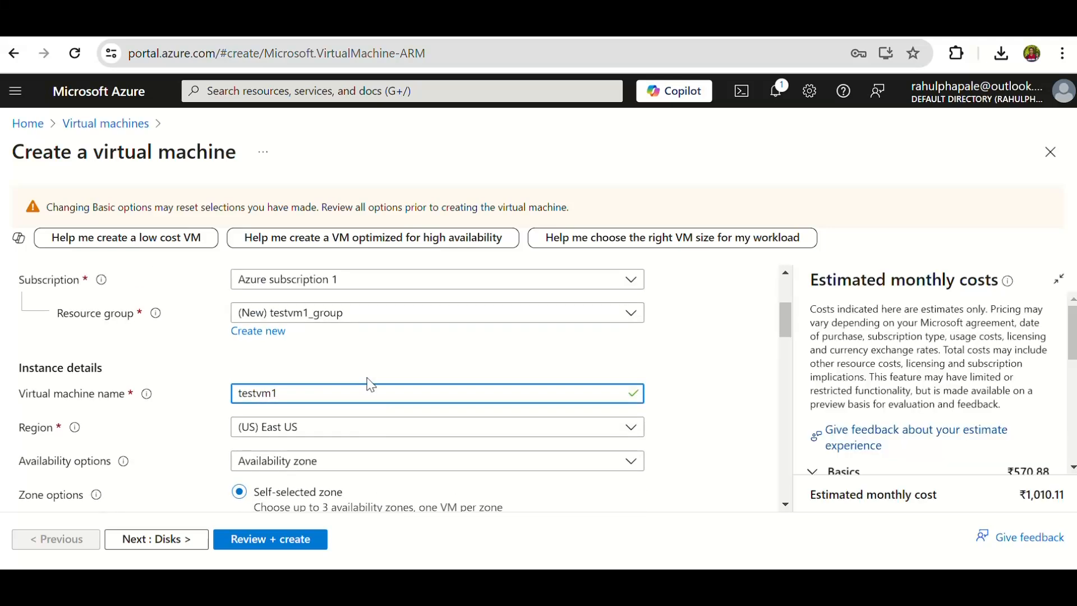
scroll(376, 403, up, 2)
scroll(389, 426, down, 3)
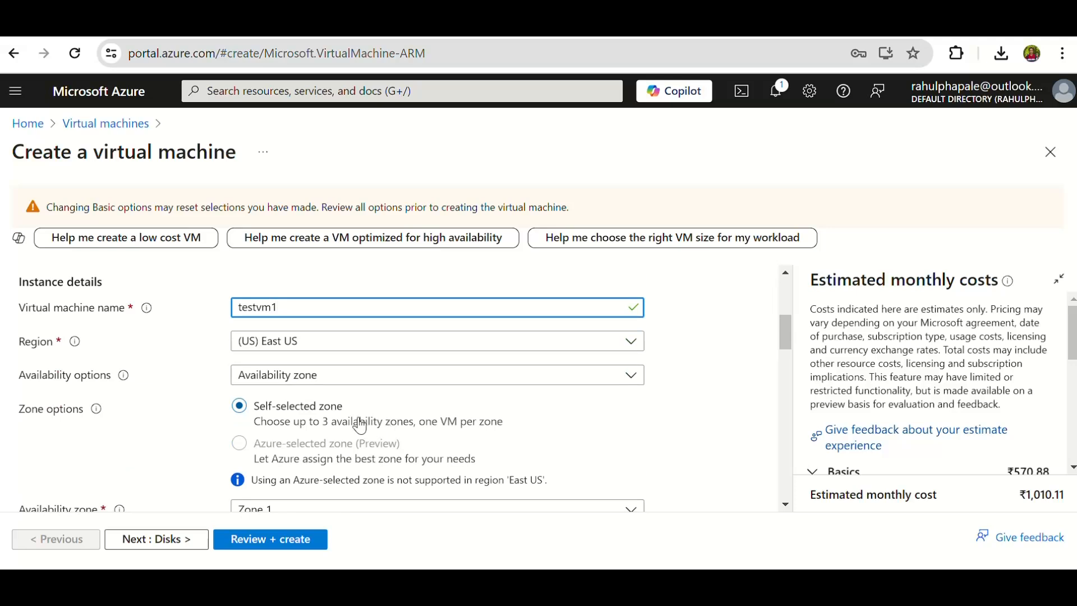
scroll(359, 424, down, 2)
scroll(370, 436, down, 2)
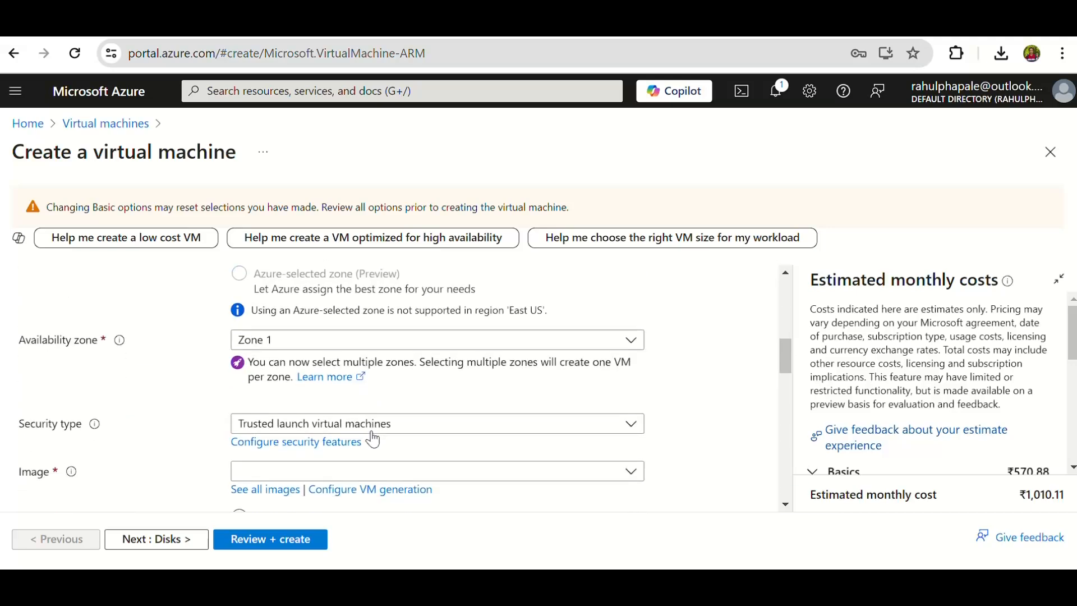
click(169, 539)
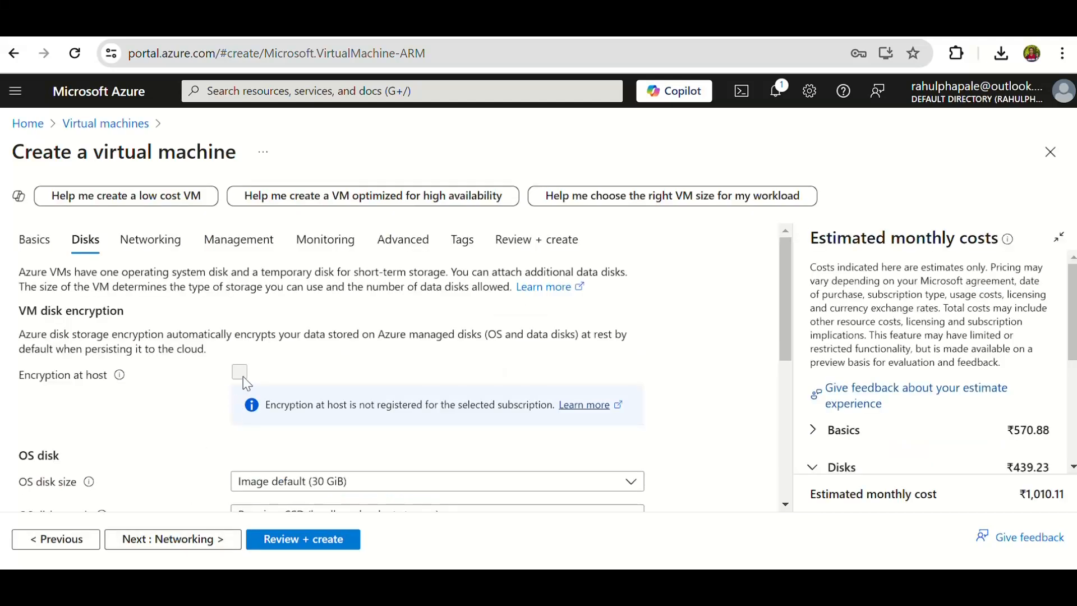
Read the notice about using Encryption at host with the selected subscription.
drag(270, 405, 545, 403)
click(272, 406)
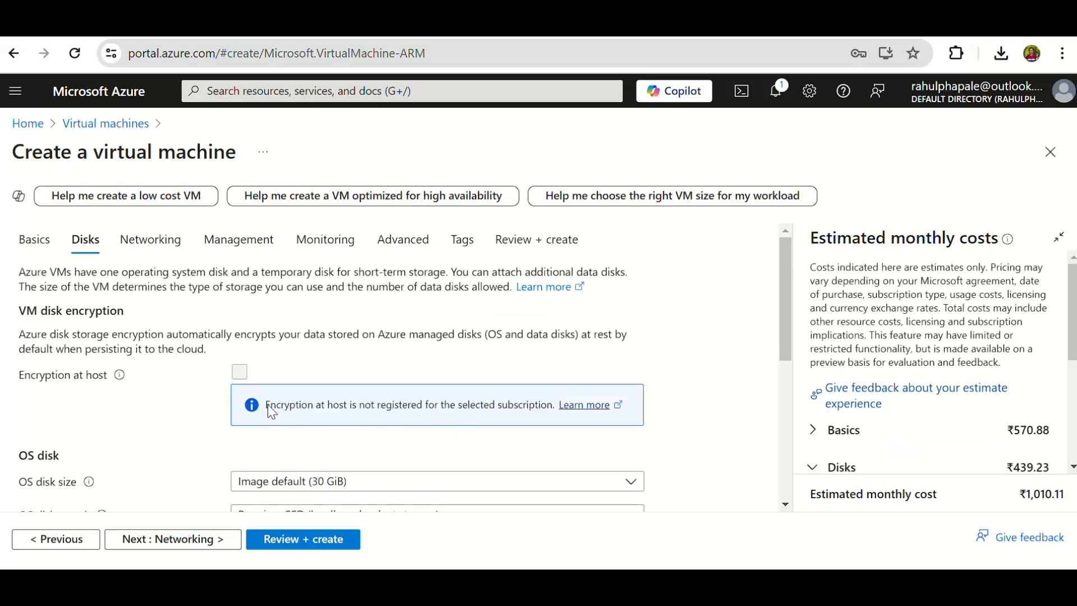
drag(32, 382, 101, 381)
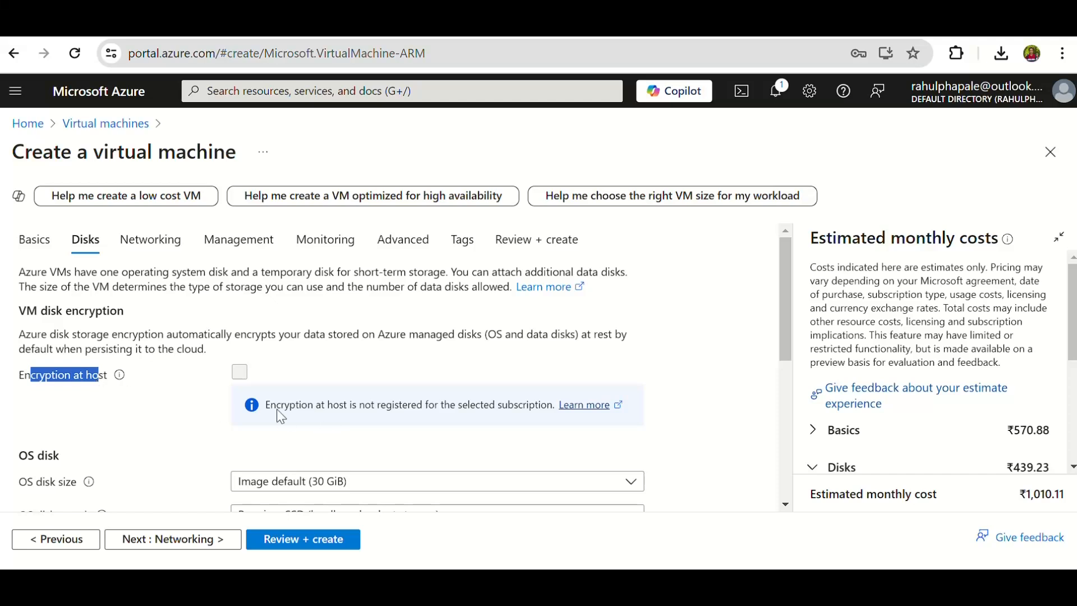
drag(269, 409, 341, 411)
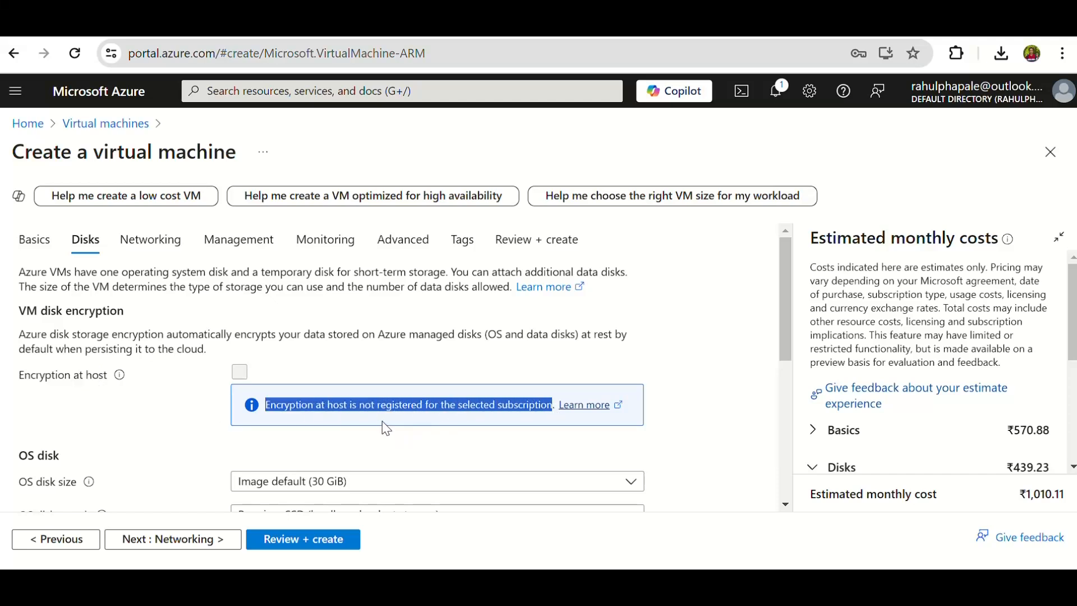
click(537, 418)
drag(545, 409, 236, 411)
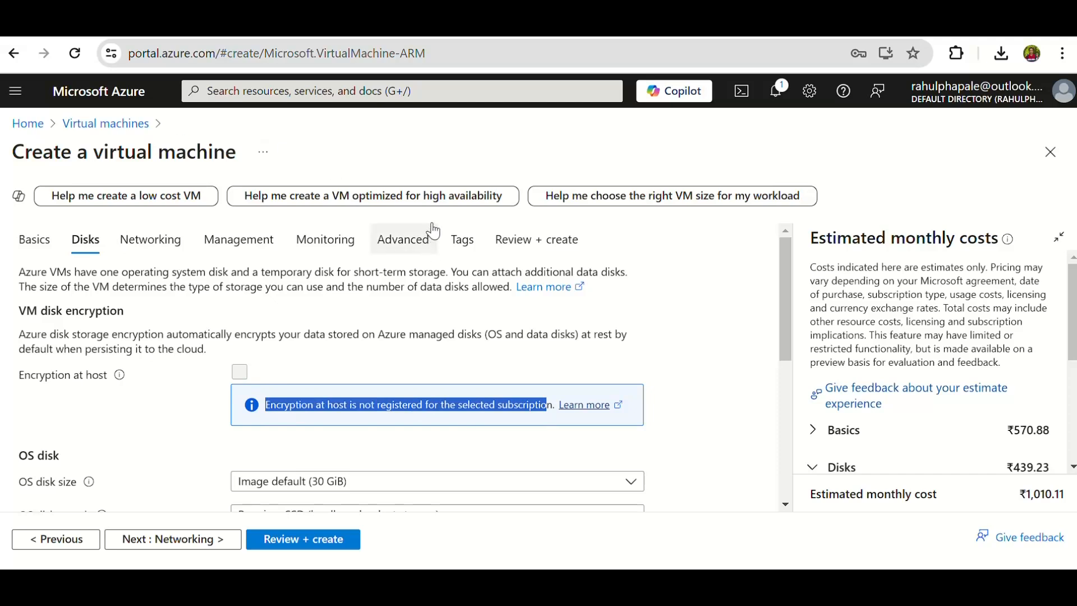
click(490, 38)
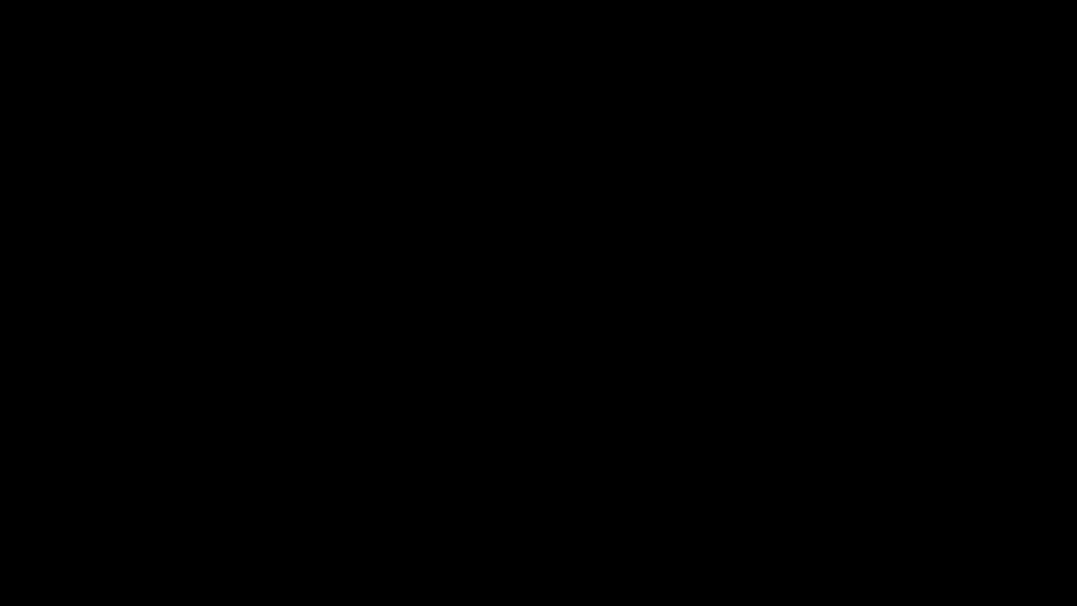